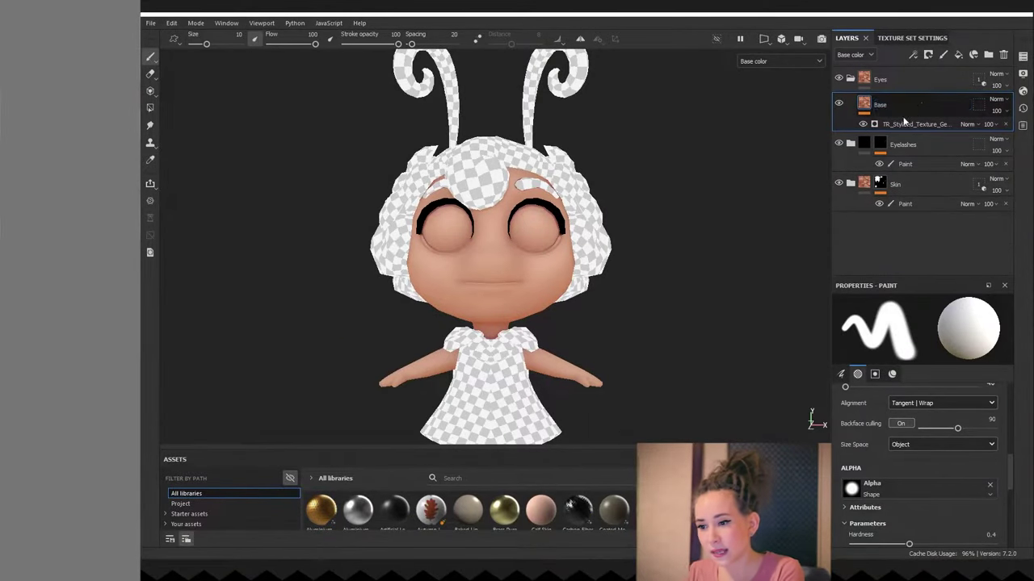
# Step: Adjust the eye Base layer's stylized texture generator, picking pale pinkish bottom and light colours, with f7e8e2 for the light
pyautogui.click(905, 123)
pyautogui.click(918, 350)
pyautogui.scroll(1, 953, 384)
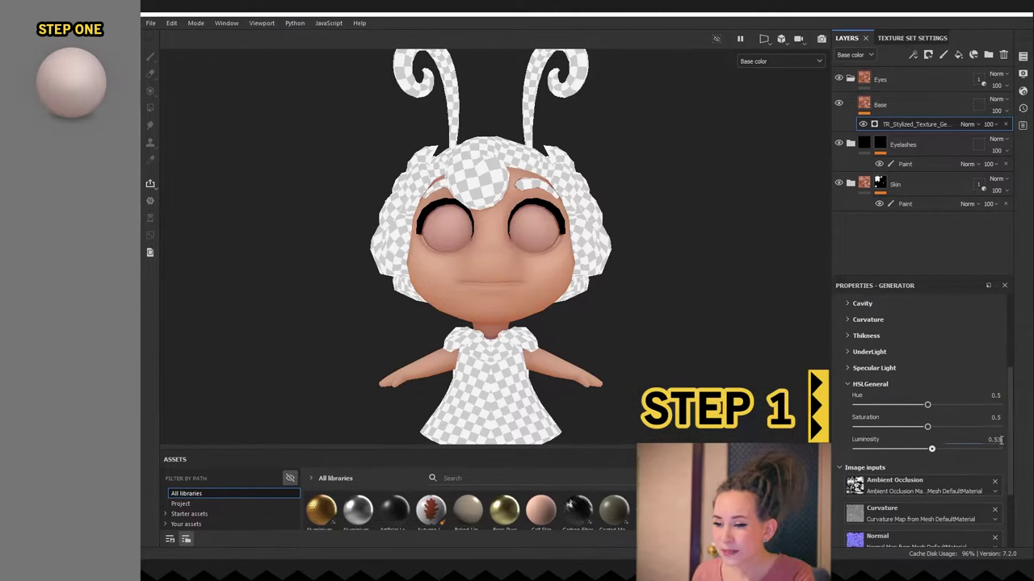
pyautogui.scroll(10, 866, 401)
pyautogui.click(916, 413)
pyautogui.click(866, 432)
pyautogui.click(934, 448)
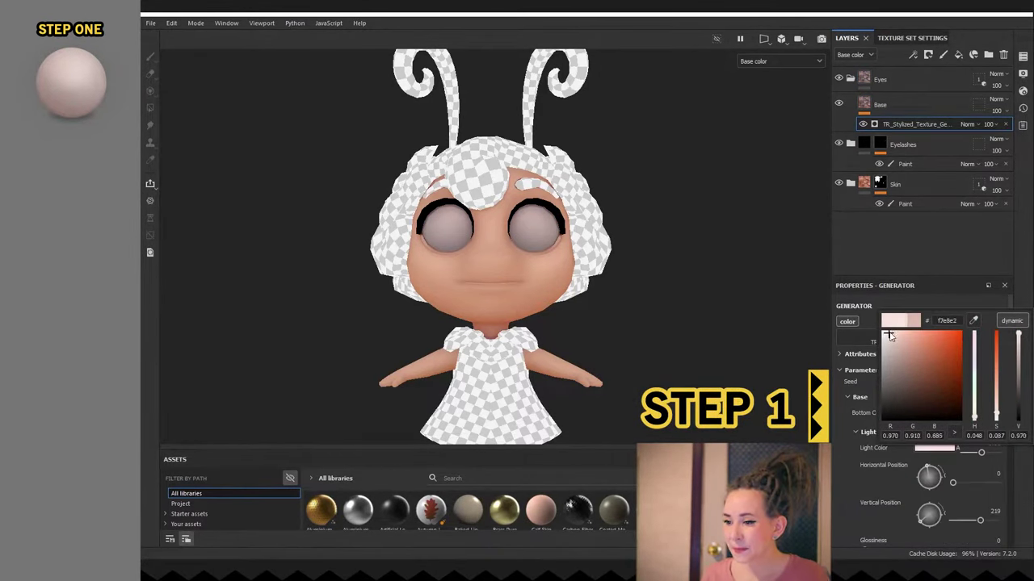
# Step: Set the generator's AO colour to a dark red with its opacity lowered to about 0.42
pyautogui.moveTo(948, 278); pyautogui.dragTo(948, 190)
pyautogui.moveTo(1010, 273); pyautogui.dragTo(1011, 365)
pyautogui.click(856, 378)
pyautogui.click(913, 392)
pyautogui.moveTo(974, 437); pyautogui.dragTo(974, 500)
pyautogui.moveTo(1011, 335); pyautogui.dragTo(1011, 355)
pyautogui.moveTo(999, 348); pyautogui.dragTo(969, 347)
pyautogui.click(914, 342)
pyautogui.click(942, 414)
pyautogui.click(975, 452)
pyautogui.moveTo(976, 449); pyautogui.dragTo(976, 457)
pyautogui.click(871, 445)
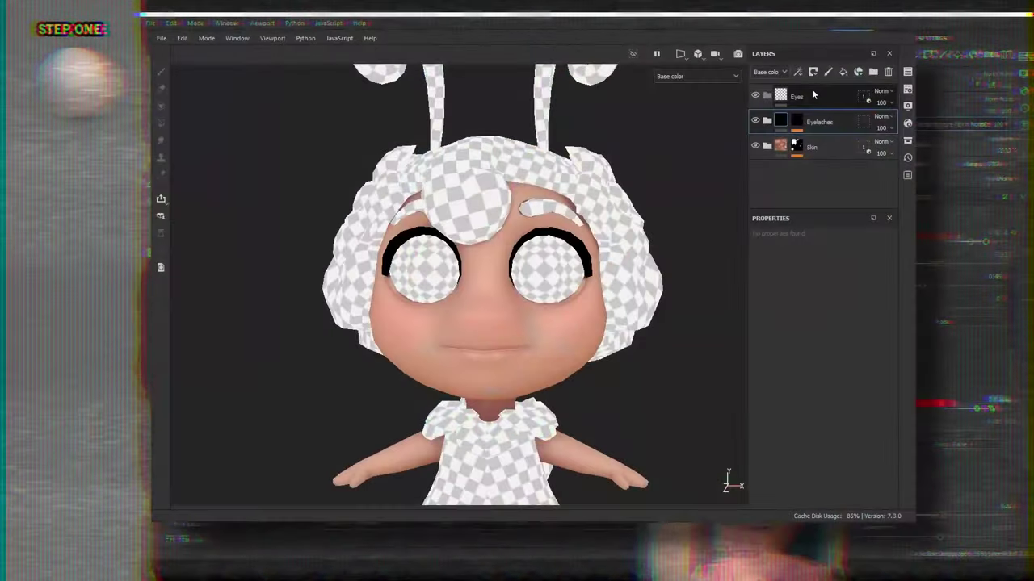
# Step: Add a fill layer named Base White inside the Eyes folder and set its base color to the greyish pink A18E8E
pyautogui.click(813, 94)
pyautogui.click(843, 72)
pyautogui.moveTo(803, 98); pyautogui.dragTo(798, 128)
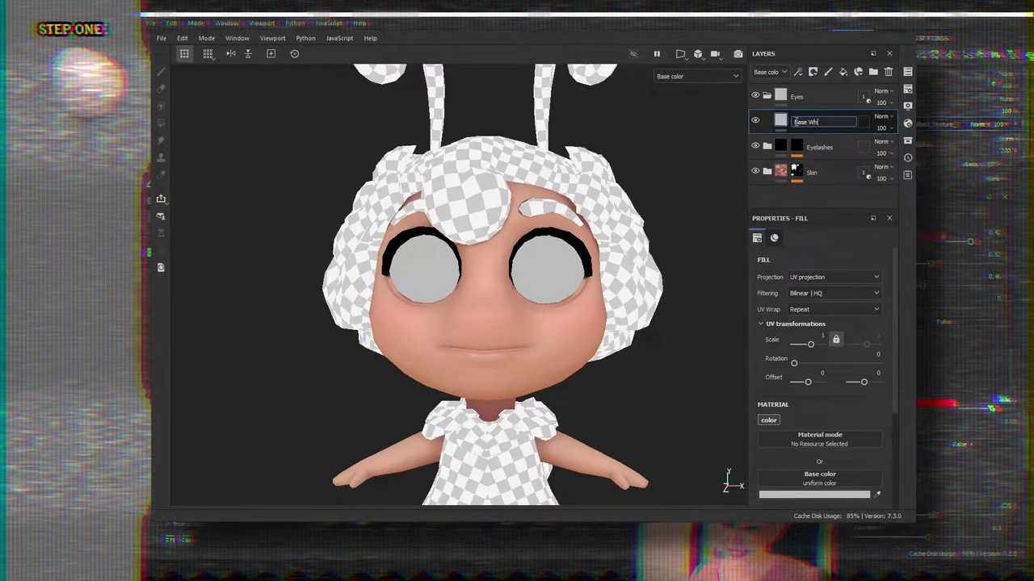
pyautogui.click(797, 494)
pyautogui.click(636, 227)
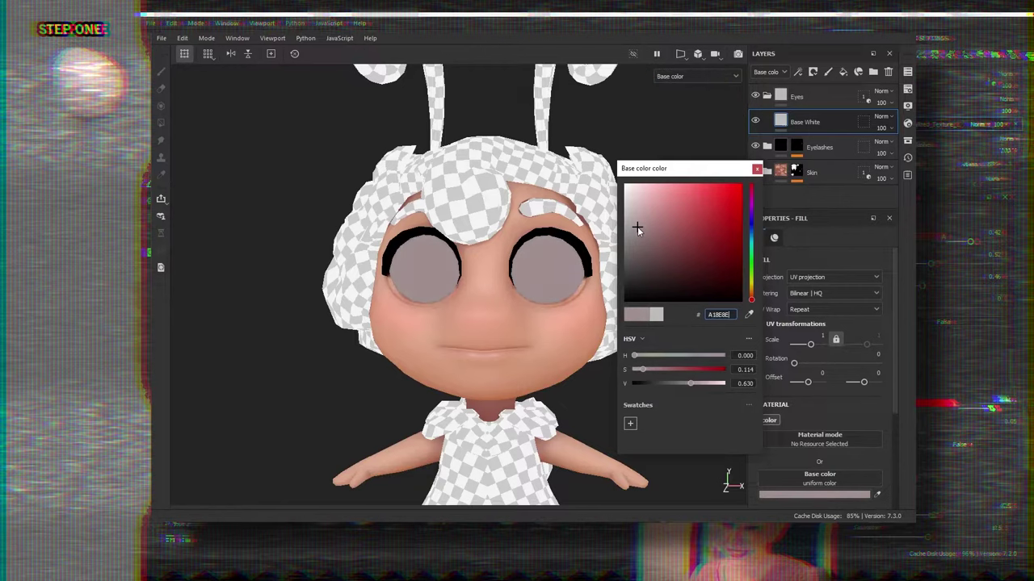
pyautogui.click(757, 169)
# Step: Add a paint effect to the Base White layer and paint soft lighter shading on the eyeballs with the brush flow below 50
pyautogui.click(798, 72)
pyautogui.click(818, 101)
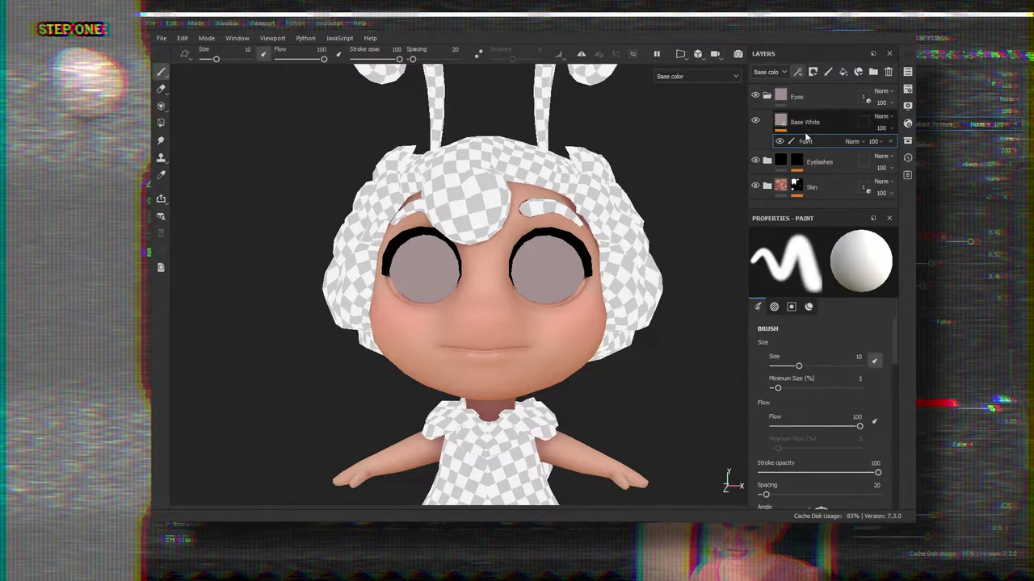
pyautogui.moveTo(859, 425); pyautogui.dragTo(812, 425)
pyautogui.scroll(3, 562, 284)
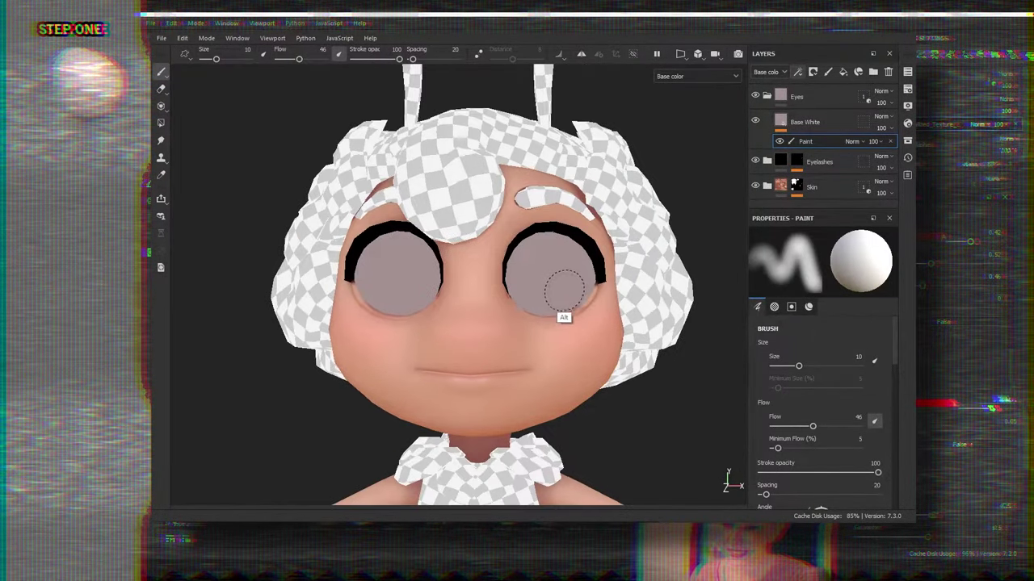
pyautogui.click(533, 367)
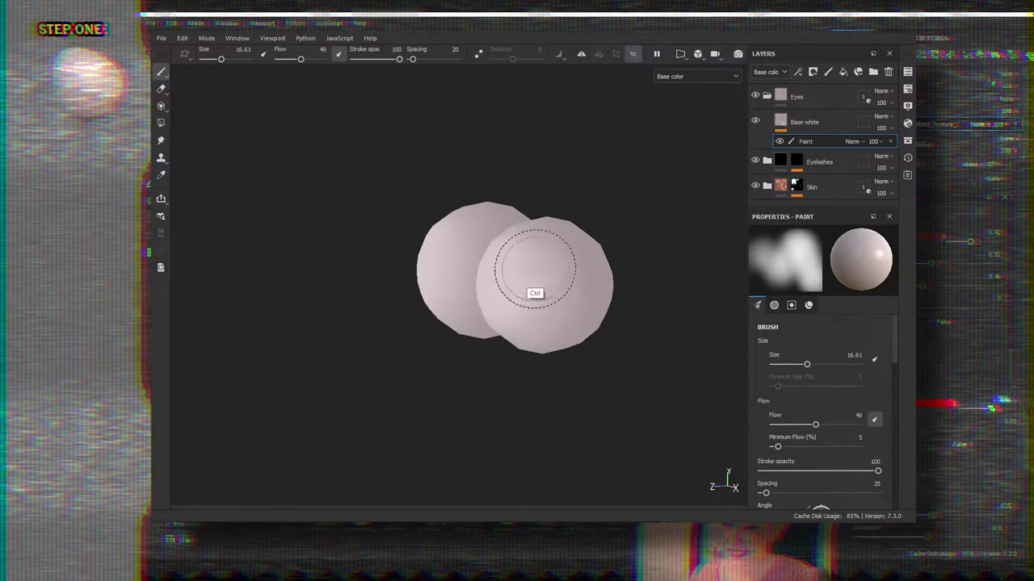
pyautogui.keyDown('alt'); pyautogui.moveTo(535, 293); pyautogui.dragTo(436, 339); pyautogui.keyUp('alt')
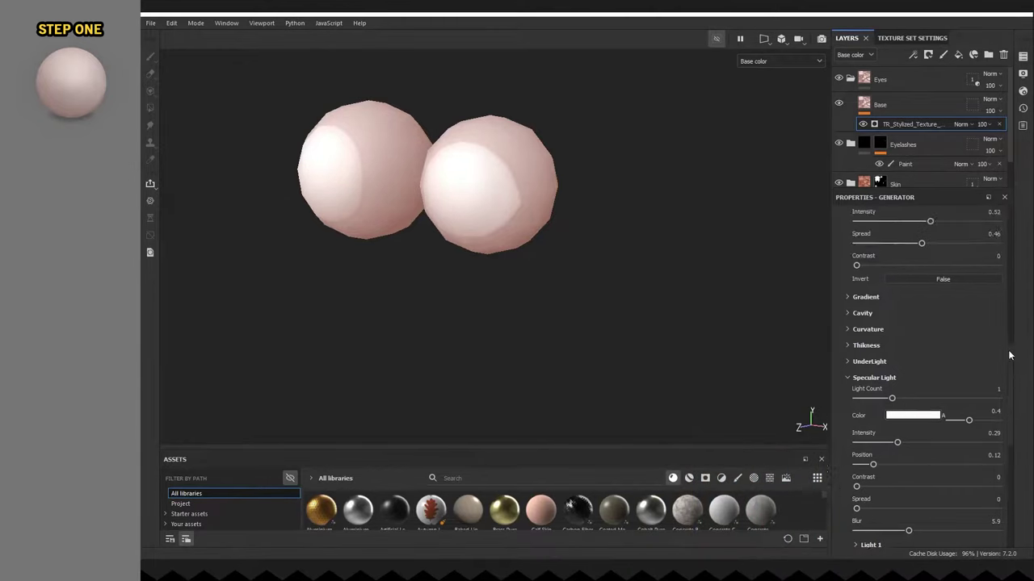
# Step: Adjust the AO intensity and spread in the eye Base layer's stylized texture generator
pyautogui.scroll(3, 840, 359)
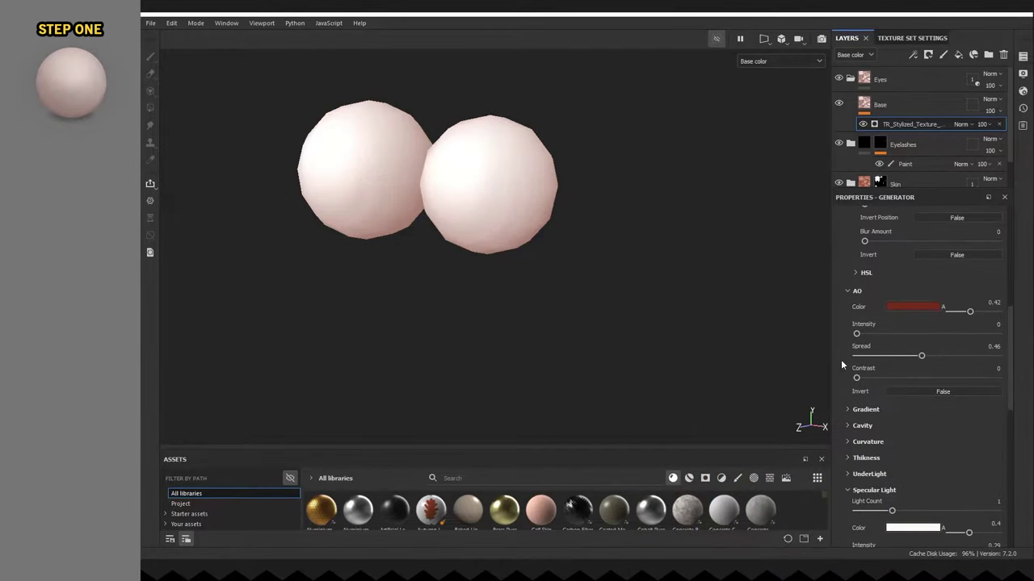
pyautogui.moveTo(868, 357); pyautogui.dragTo(908, 356)
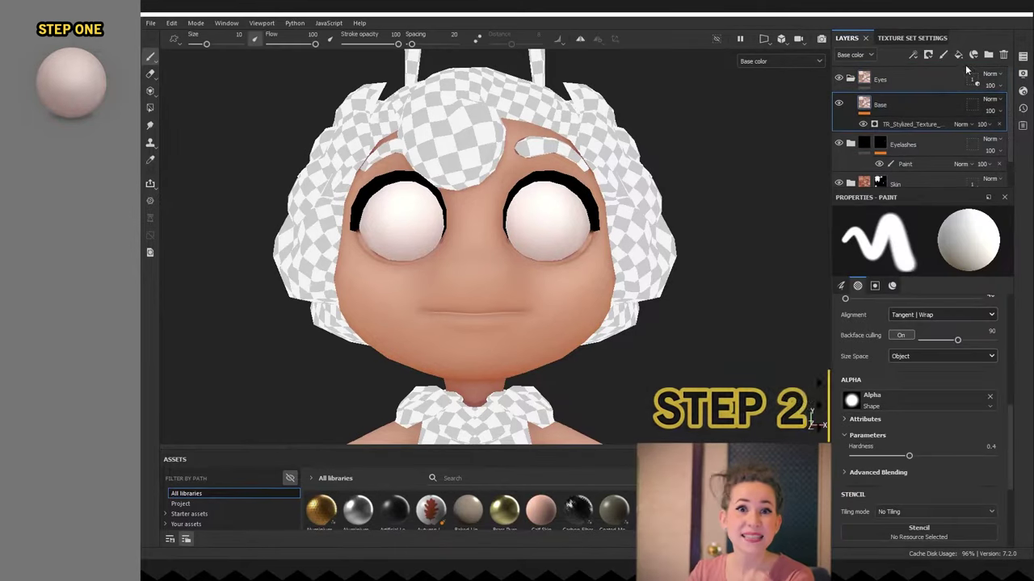
# Step: Add a fill layer named Color above Base with a black mask and a paint effect on the mask
pyautogui.click(958, 54)
pyautogui.doubleClick(891, 104)
pyautogui.write('Color')
pyautogui.press('Return')
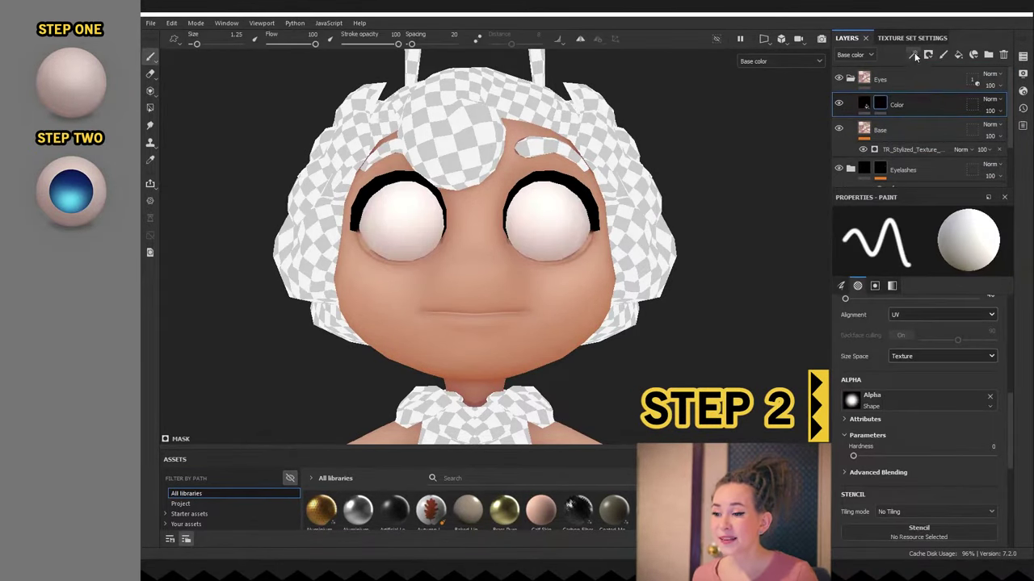
pyautogui.click(914, 57)
pyautogui.click(929, 79)
# Step: Switch to the split 3D/2D view with the eyeball's UV island rotated and framed in the 2D view
pyautogui.click(763, 39)
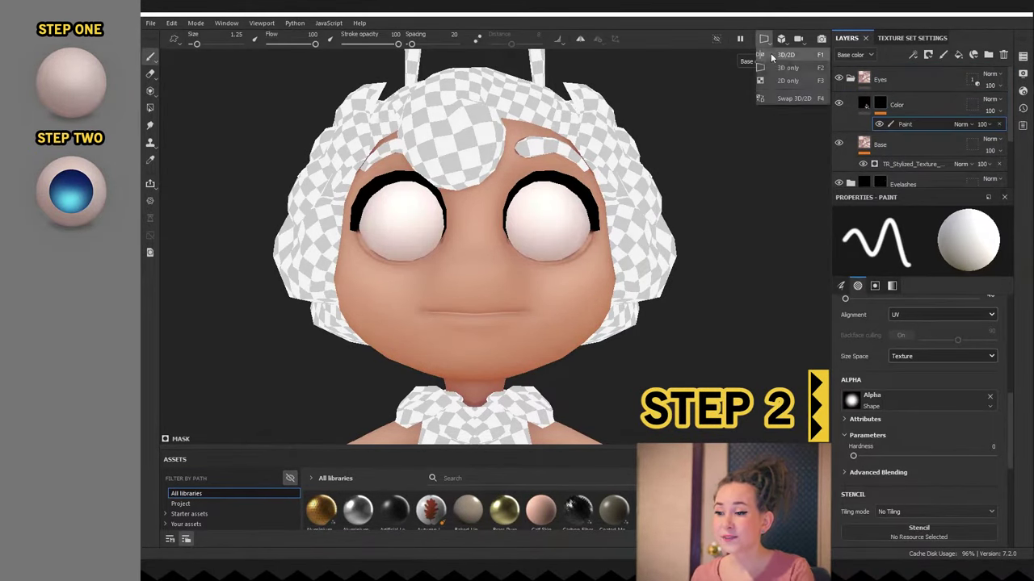
pyautogui.click(772, 56)
pyautogui.keyDown('alt'); pyautogui.moveTo(648, 251); pyautogui.dragTo(778, 194, button='right'); pyautogui.keyUp('alt')
pyautogui.moveTo(777, 194)
pyautogui.keyDown('alt'); pyautogui.mouseDown(button='middle')
pyautogui.moveTo(612, 201)
pyautogui.moveTo(623, 255)
pyautogui.mouseUp(button='middle'); pyautogui.keyUp('alt')
pyautogui.keyDown('alt'); pyautogui.moveTo(623, 256); pyautogui.dragTo(694, 218, button='right'); pyautogui.keyUp('alt')
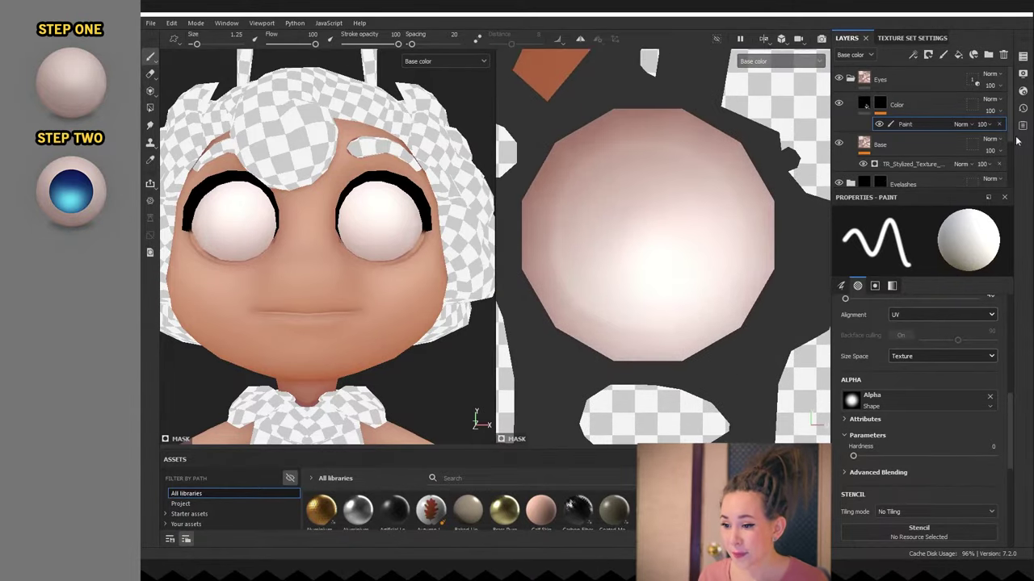
pyautogui.keyDown('alt'); pyautogui.moveTo(694, 218); pyautogui.dragTo(604, 108); pyautogui.keyUp('alt')
pyautogui.keyDown('alt'); pyautogui.moveTo(604, 108); pyautogui.dragTo(603, 68, button='middle'); pyautogui.keyUp('alt')
# Step: Show the mesh wireframe in a dark colour with its opacity reduced to 17
pyautogui.click(1022, 74)
pyautogui.moveTo(1011, 242); pyautogui.dragTo(1008, 242)
pyautogui.moveTo(1005, 171); pyautogui.dragTo(1005, 394)
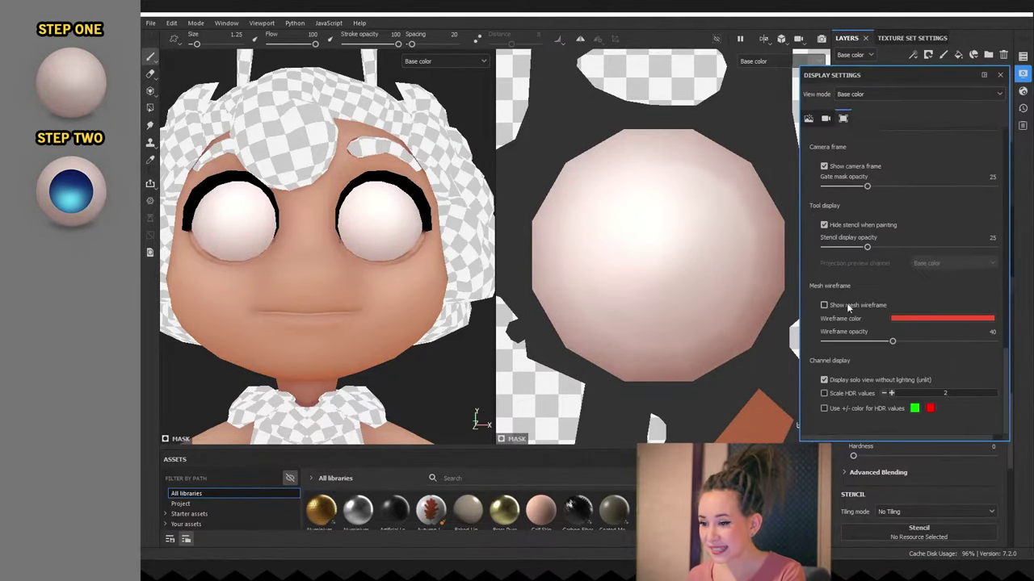
pyautogui.click(824, 305)
pyautogui.click(937, 319)
pyautogui.moveTo(921, 375); pyautogui.dragTo(849, 430)
pyautogui.click(879, 340)
pyautogui.click(1024, 75)
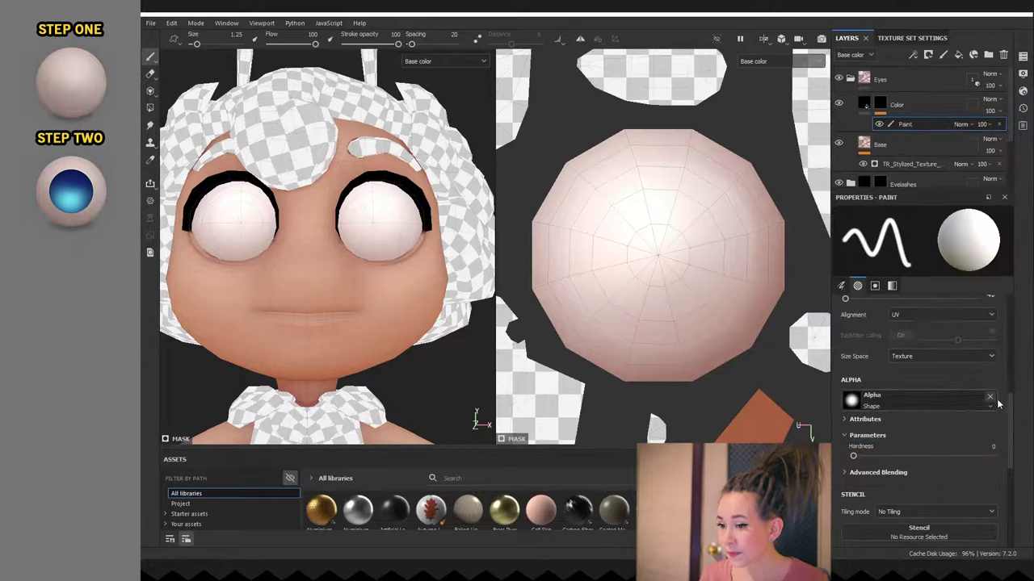
# Step: Stamp a round iris at the centre of the eye's UV island in the Color mask with a brush size of about 9
pyautogui.moveTo(1009, 406); pyautogui.dragTo(1008, 303)
pyautogui.keyDown('ctrl'); pyautogui.moveTo(668, 246); pyautogui.dragTo(710, 245, button='right'); pyautogui.keyUp('ctrl')
pyautogui.keyDown('alt'); pyautogui.moveTo(634, 257); pyautogui.dragTo(676, 261, button='right'); pyautogui.keyUp('alt')
pyautogui.keyDown('ctrl'); pyautogui.moveTo(671, 282); pyautogui.dragTo(653, 275, button='right'); pyautogui.keyUp('ctrl')
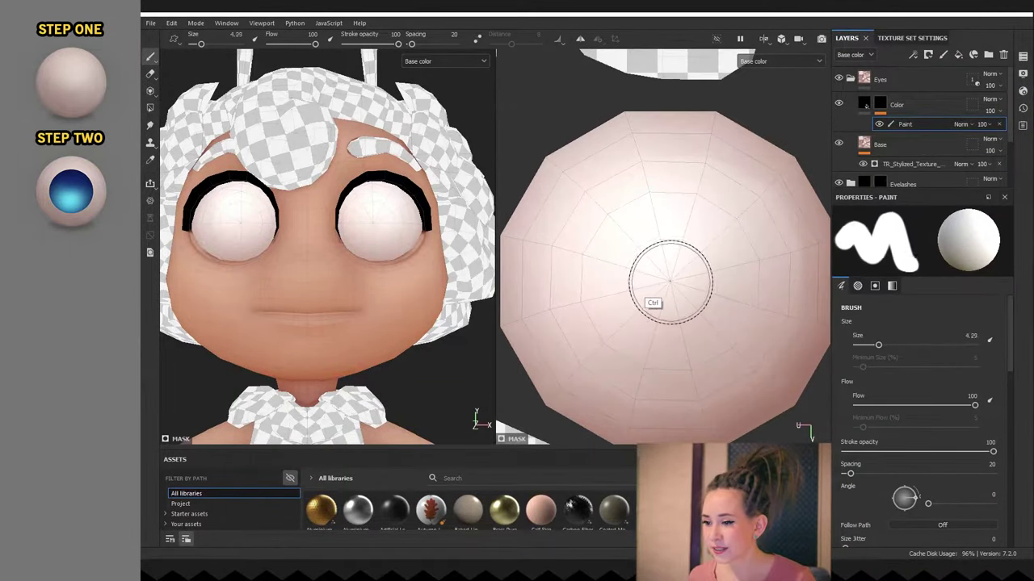
pyautogui.moveTo(652, 276)
pyautogui.keyDown('ctrl'); pyautogui.mouseDown(button='right')
pyautogui.moveTo(681, 280)
pyautogui.moveTo(606, 281)
pyautogui.mouseUp(button='right'); pyautogui.keyUp('ctrl')
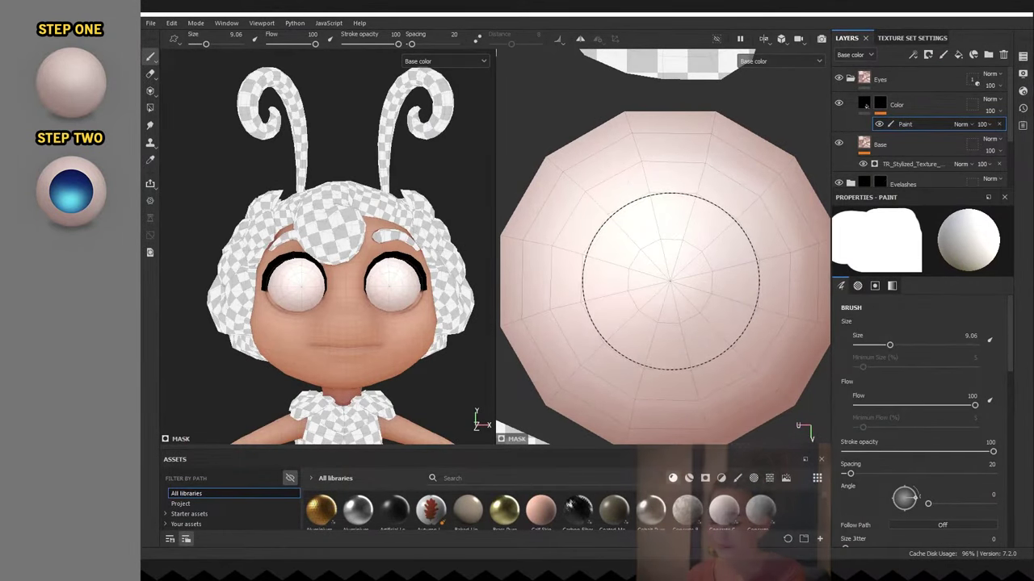
pyautogui.click(671, 282)
pyautogui.keyDown('alt'); pyautogui.moveTo(394, 246); pyautogui.dragTo(396, 334, button='right'); pyautogui.keyUp('alt')
pyautogui.keyDown('alt'); pyautogui.moveTo(397, 334); pyautogui.dragTo(376, 375, button='middle'); pyautogui.keyUp('alt')
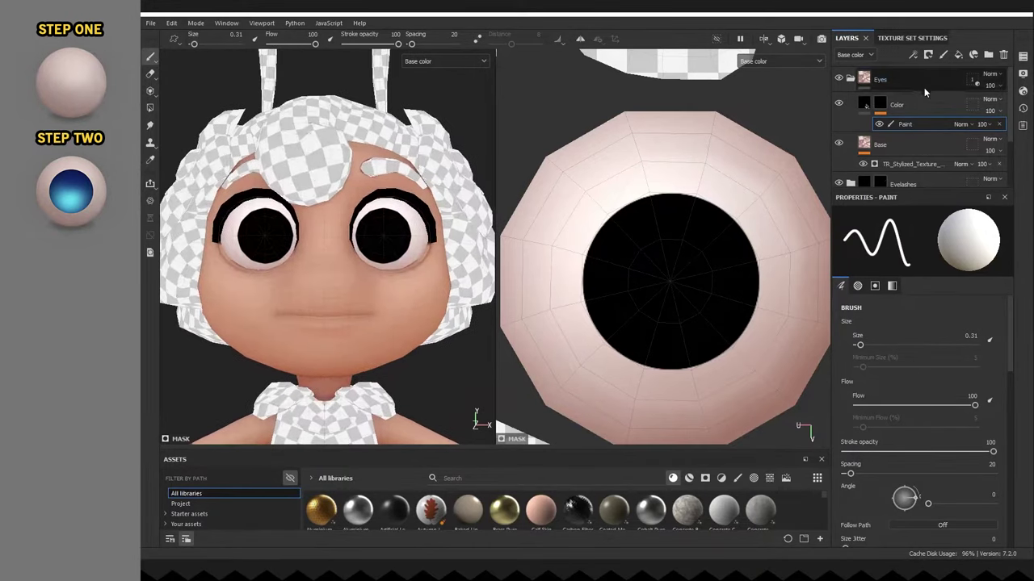
# Step: Add a fill layer named Black above Color with a black mask and a paint effect on it
pyautogui.click(958, 54)
pyautogui.write('Black')
pyautogui.press('Return')
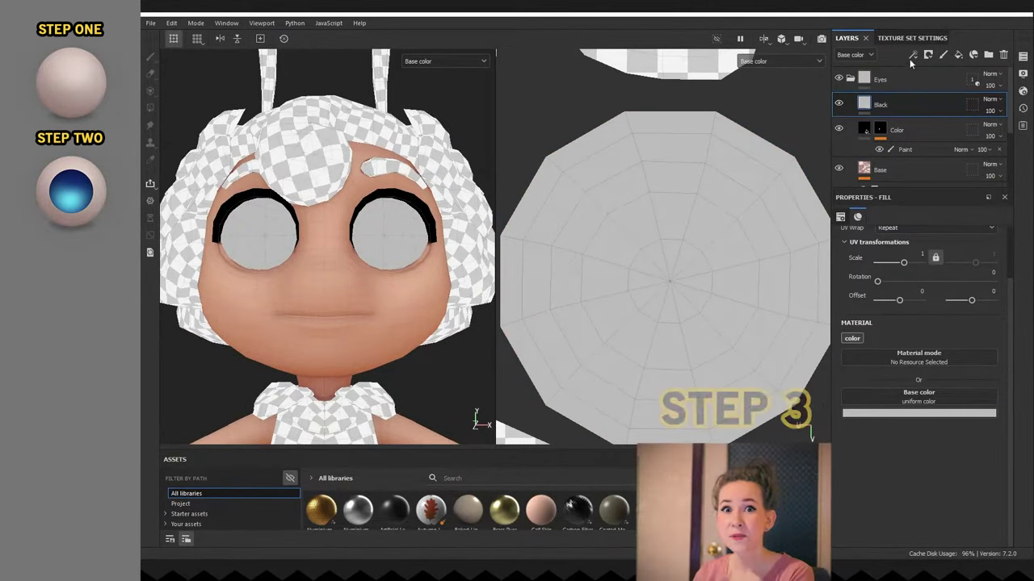
pyautogui.rightClick(915, 105)
pyautogui.click(921, 124)
pyautogui.click(913, 56)
pyautogui.click(921, 82)
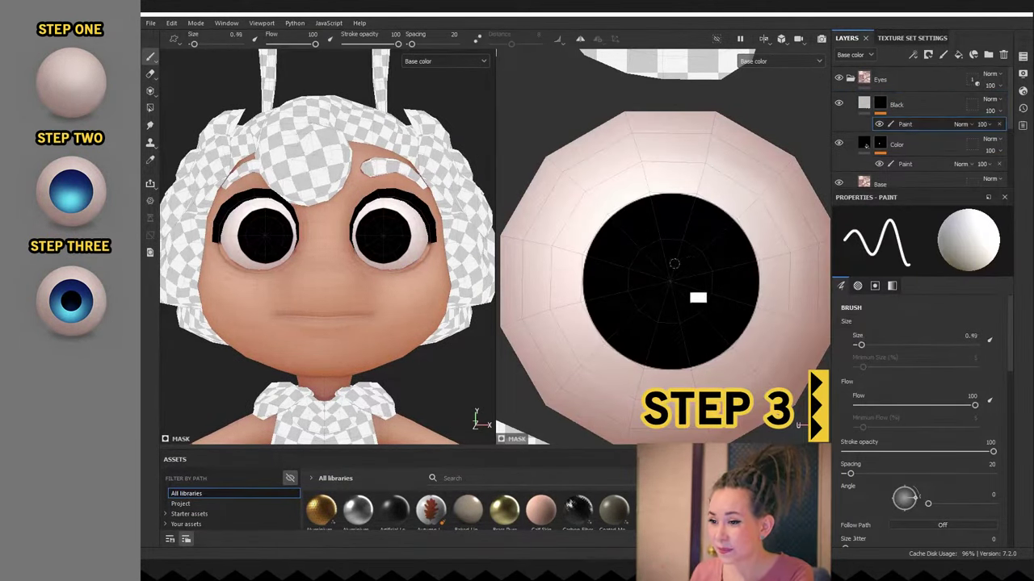
# Step: Hide the Color layer and stamp a round pupil at the eye's centre in the Black mask with a brush size of about 4.2
pyautogui.click(839, 144)
pyautogui.keyDown('ctrl'); pyautogui.moveTo(658, 283); pyautogui.dragTo(670, 283, button='right'); pyautogui.keyUp('ctrl')
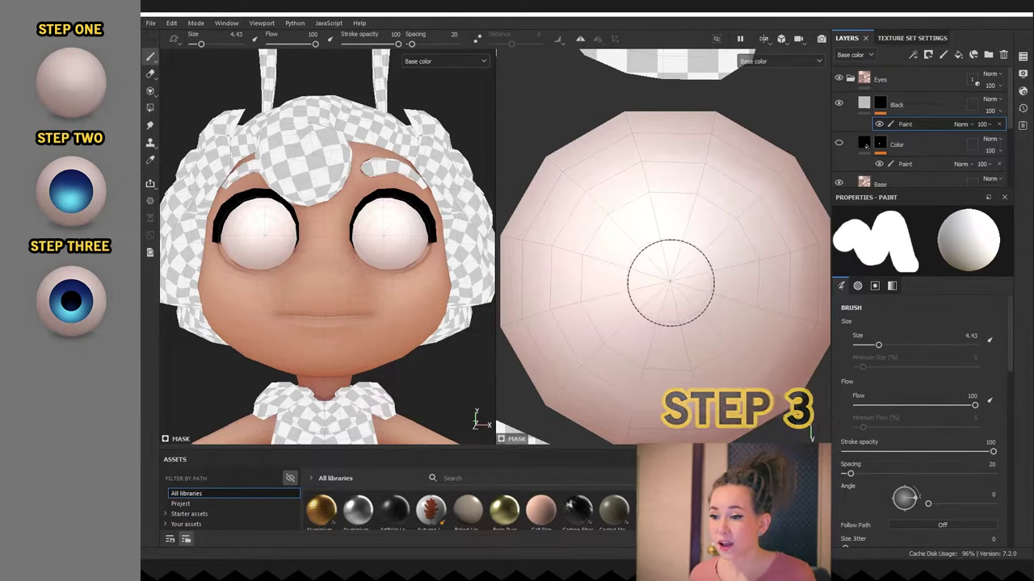
pyautogui.click(669, 280)
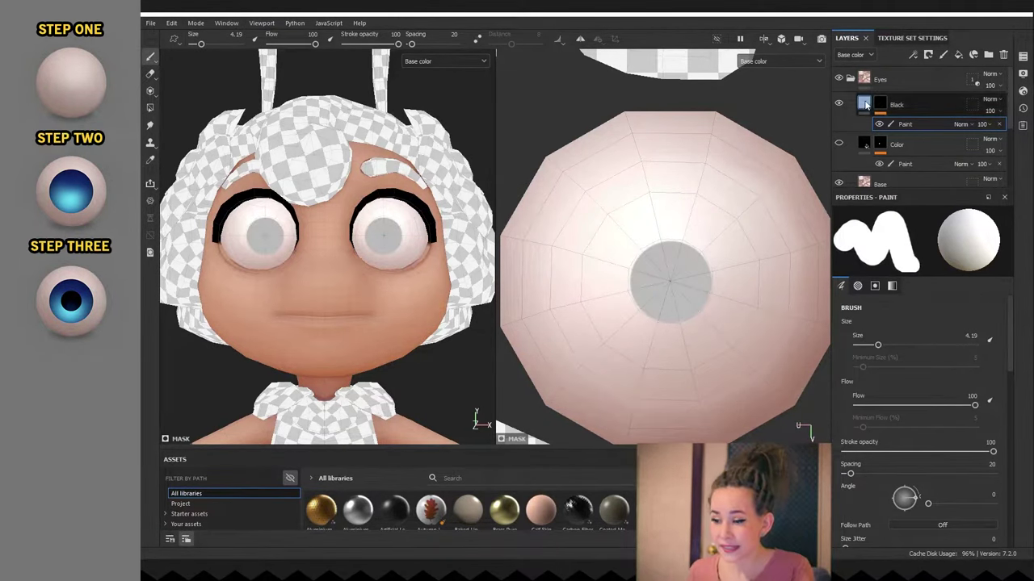
# Step: Set the Black layer's base color to pure black and reselect its mask's paint effect
pyautogui.click(866, 105)
pyautogui.click(878, 415)
pyautogui.moveTo(882, 478); pyautogui.dragTo(880, 524)
pyautogui.scroll(3, 683, 327)
pyautogui.keyDown('alt'); pyautogui.moveTo(683, 327); pyautogui.dragTo(672, 311, button='middle'); pyautogui.keyUp('alt')
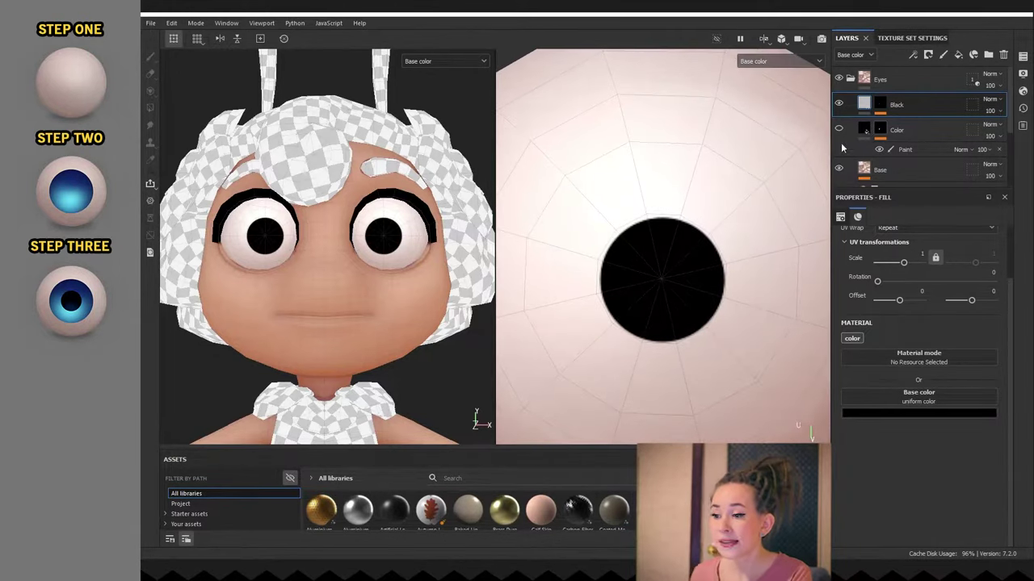
pyautogui.click(880, 105)
pyautogui.click(905, 125)
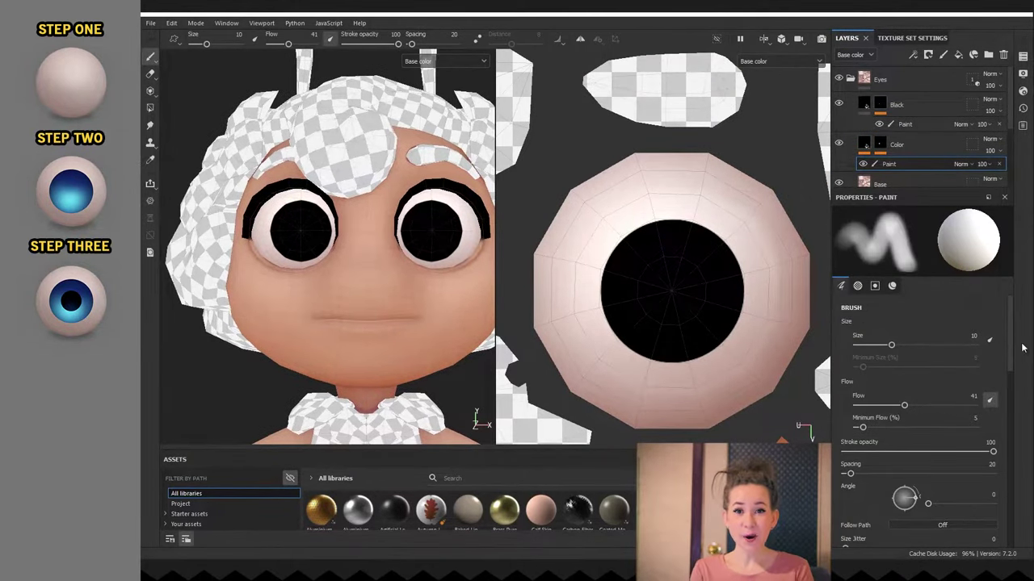
# Step: Return to the 3D-only view and paint the irises dark blue 1d3062 with a soft brush on the Color layer's paint effect
pyautogui.scroll(-5, 929, 339)
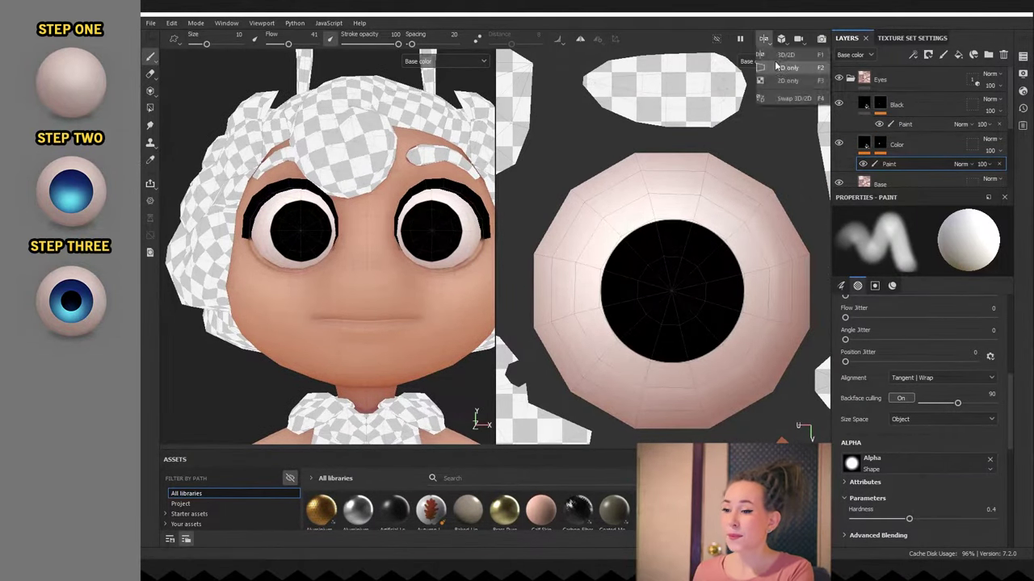
pyautogui.click(786, 67)
pyautogui.rightClick(738, 238)
pyautogui.click(722, 331)
pyautogui.click(762, 410)
pyautogui.moveTo(806, 379)
pyautogui.mouseDown()
pyautogui.moveTo(806, 390)
pyautogui.moveTo(821, 385)
pyautogui.mouseUp()
pyautogui.click(786, 411)
pyautogui.keyDown('ctrl'); pyautogui.moveTo(514, 213); pyautogui.dragTo(499, 303, button='right'); pyautogui.keyUp('ctrl')
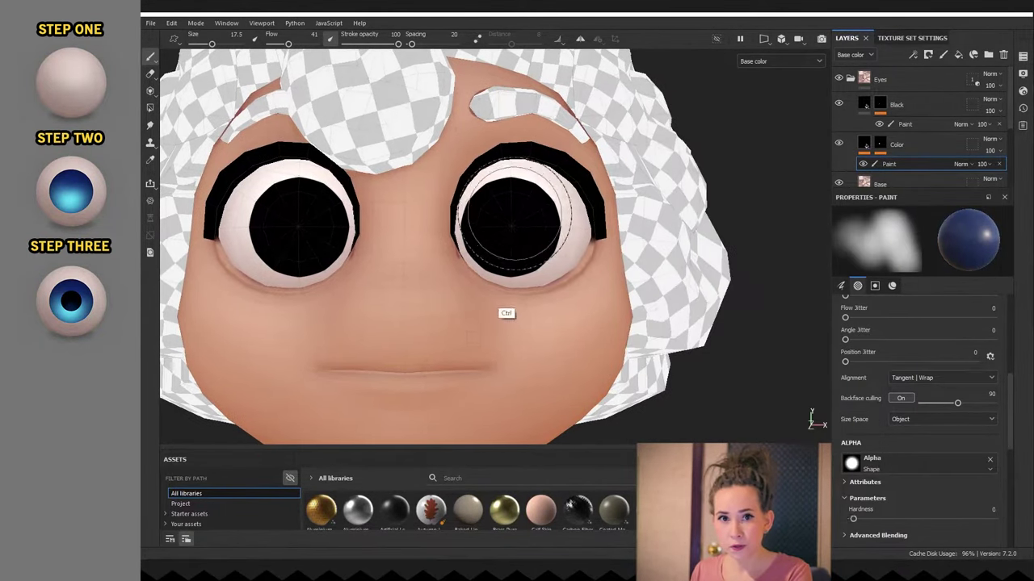
pyautogui.moveTo(517, 193); pyautogui.dragTo(484, 210)
pyautogui.moveTo(541, 240); pyautogui.dragTo(505, 212)
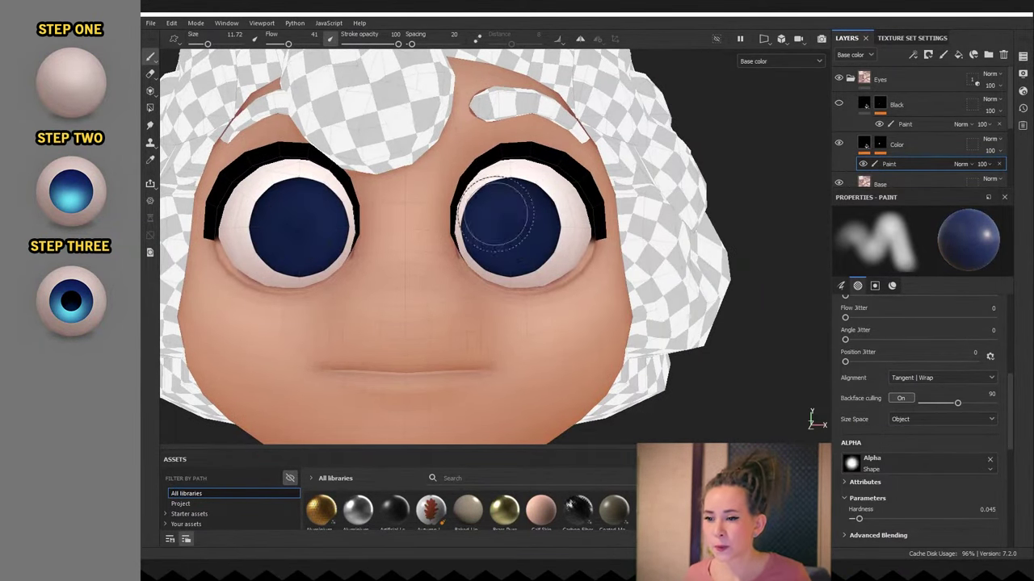
# Step: Change the brush to a lighter teal-blue and paint a gradient over the lower half of the irises
pyautogui.rightClick(593, 176)
pyautogui.click(718, 287)
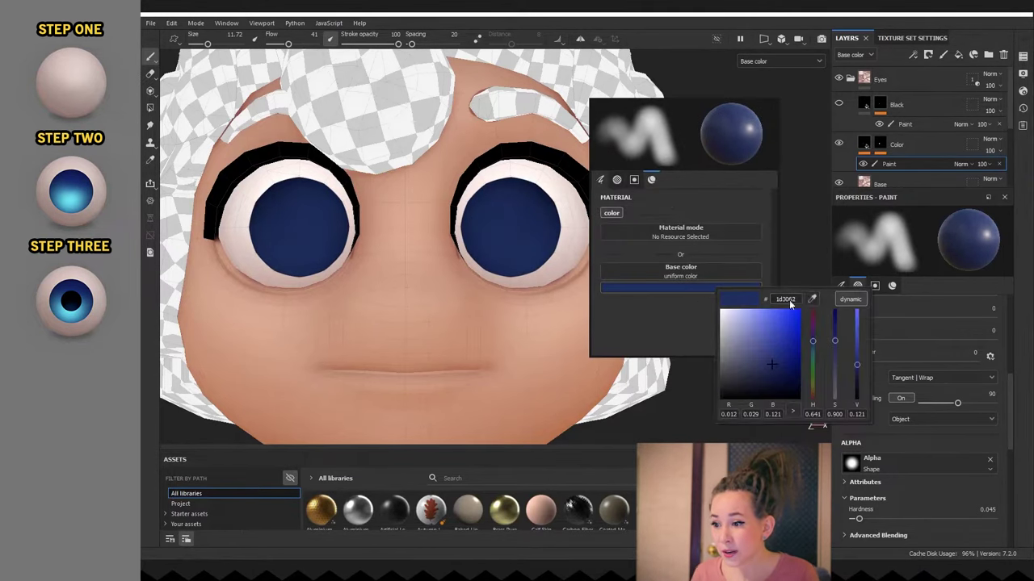
pyautogui.click(813, 345)
pyautogui.click(748, 342)
pyautogui.click(761, 351)
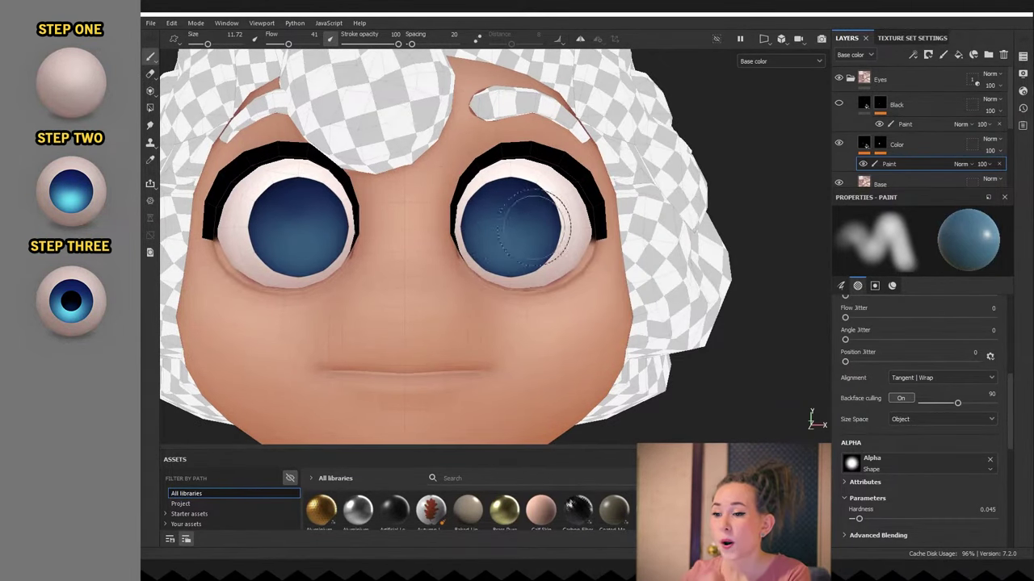
# Step: Brighten the brush colour to light cyan and paint a glow along the bottom of the irises
pyautogui.rightClick(544, 274)
pyautogui.click(591, 352)
pyautogui.moveTo(637, 401); pyautogui.dragTo(632, 385)
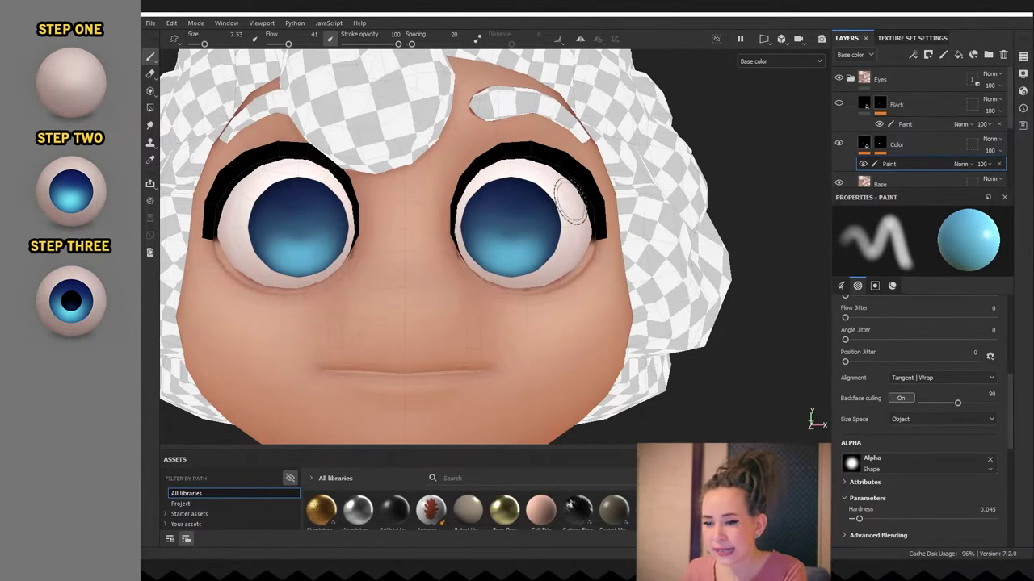
# Step: Show the Black pupil layer again and turn off the mesh wireframe
pyautogui.click(838, 104)
pyautogui.scroll(-4, 627, 166)
pyautogui.keyDown('alt'); pyautogui.moveTo(628, 166); pyautogui.dragTo(624, 186); pyautogui.keyUp('alt')
pyautogui.scroll(3, 579, 182)
pyautogui.scroll(-2, 547, 300)
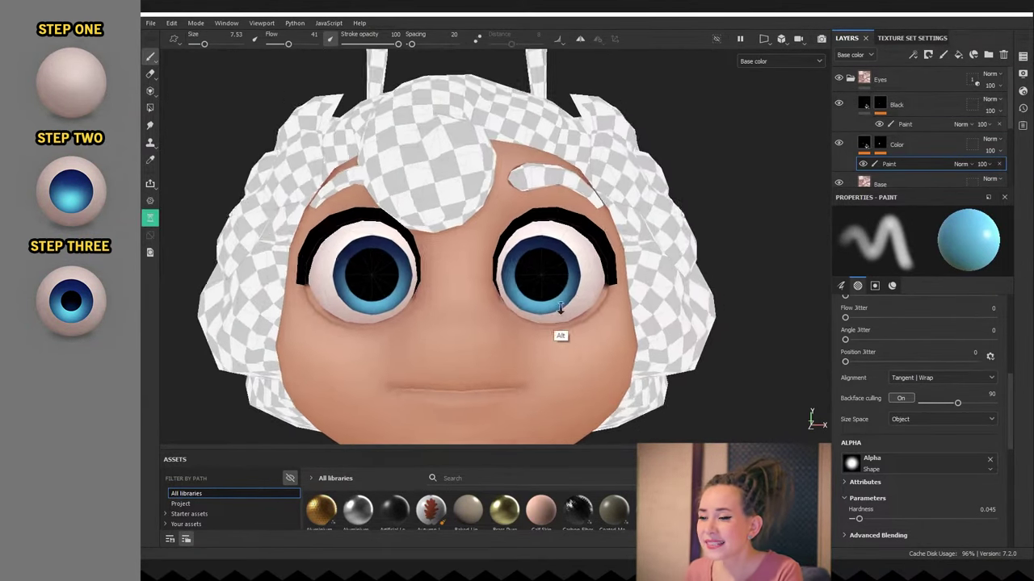
pyautogui.keyDown('alt'); pyautogui.moveTo(560, 314); pyautogui.dragTo(700, 294); pyautogui.keyUp('alt')
pyautogui.click(1022, 74)
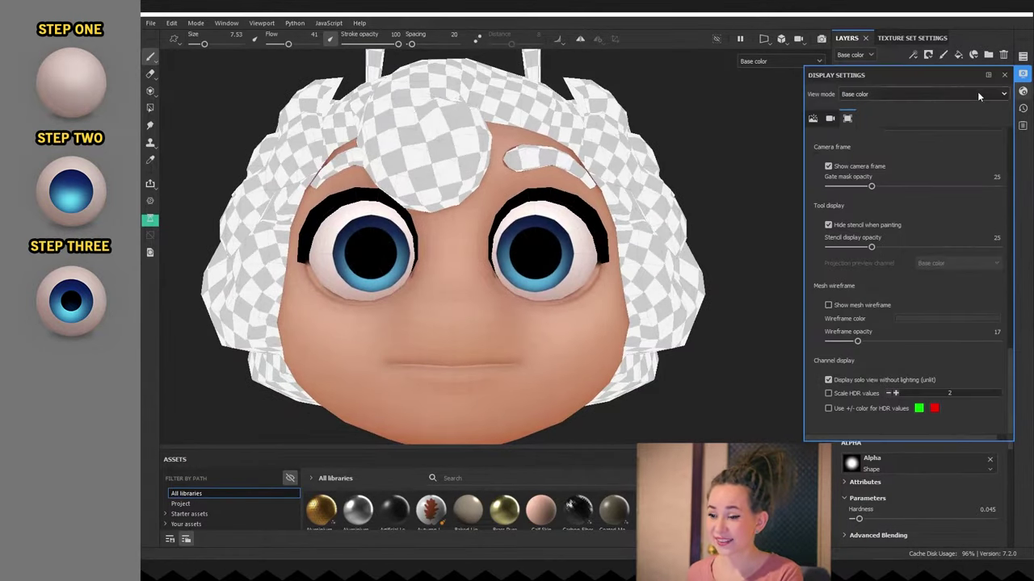
pyautogui.click(1005, 75)
# Step: Enlarge the brush to about 10.9, sample a dark teal from the iris and paint over the visible iris ring
pyautogui.scroll(2, 565, 234)
pyautogui.keyDown('ctrl'); pyautogui.moveTo(525, 249); pyautogui.dragTo(536, 247, button='right'); pyautogui.keyUp('ctrl')
pyautogui.rightClick(602, 193)
pyautogui.click(661, 306)
pyautogui.moveTo(675, 316)
pyautogui.mouseDown()
pyautogui.moveTo(713, 303)
pyautogui.moveTo(559, 268)
pyautogui.mouseUp()
pyautogui.scroll(1, 517, 260)
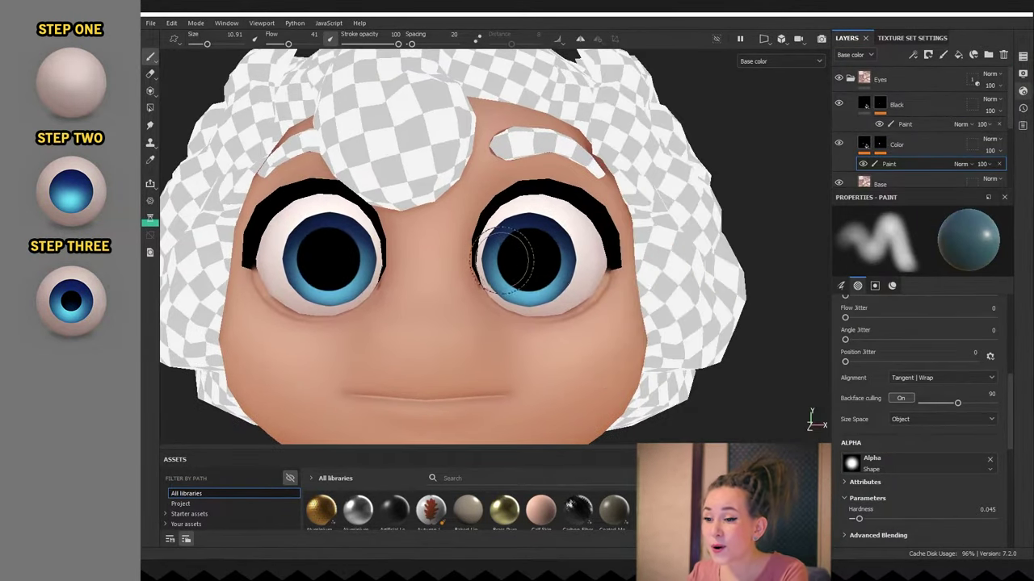
# Step: Change the brush colour to a medium blue and paint over the upper part of the irises
pyautogui.rightClick(642, 205)
pyautogui.click(792, 319)
pyautogui.click(856, 398)
pyautogui.moveTo(890, 386); pyautogui.dragTo(890, 380)
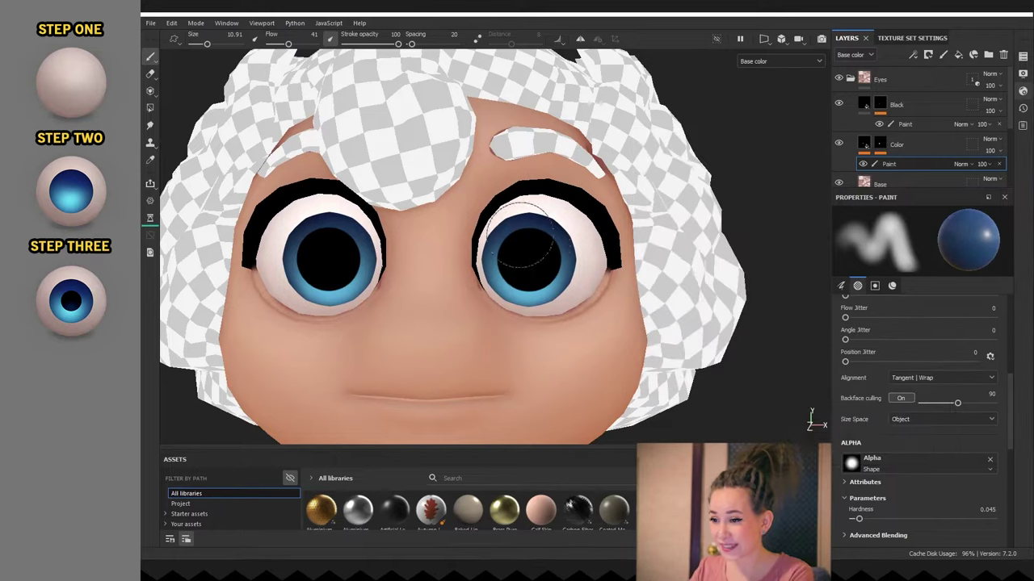
pyautogui.moveTo(520, 256); pyautogui.dragTo(521, 230)
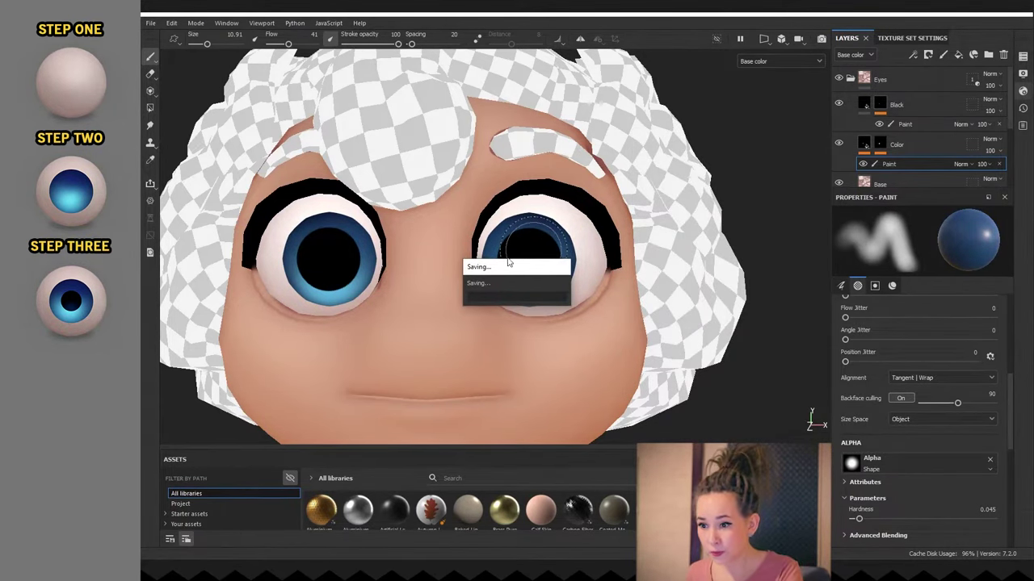
# Step: Darken the brush colour to navy, shade the top of the irises and switch to the eraser
pyautogui.rightClick(686, 201)
pyautogui.click(776, 316)
pyautogui.click(902, 369)
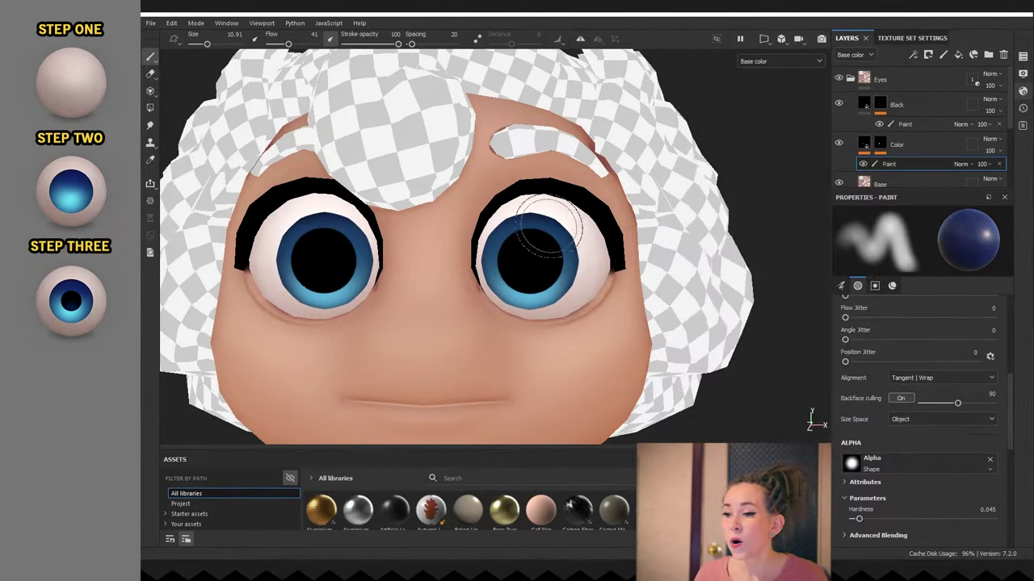
pyautogui.press('e')
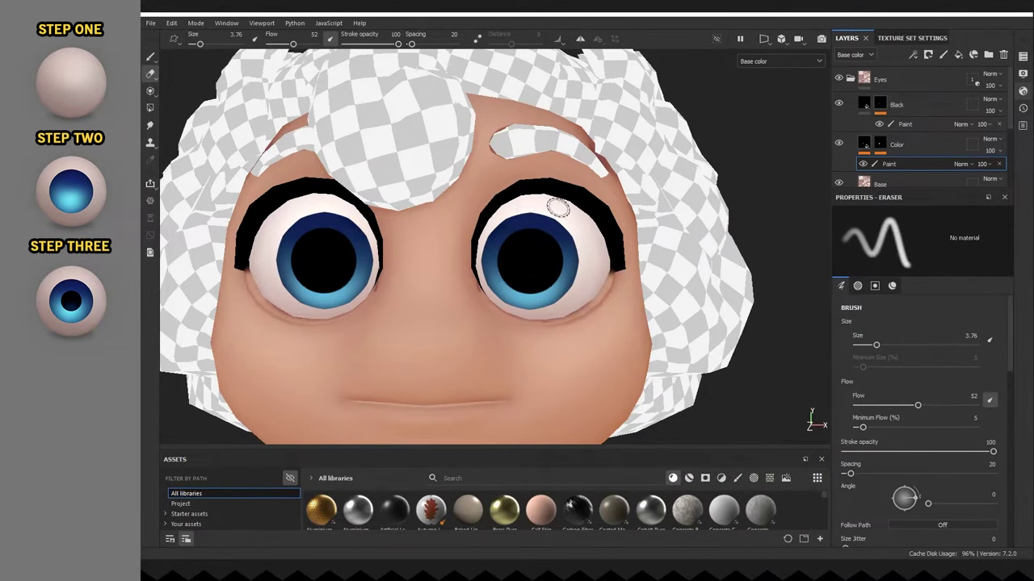
pyautogui.scroll(-4, 575, 230)
pyautogui.scroll(3, 637, 339)
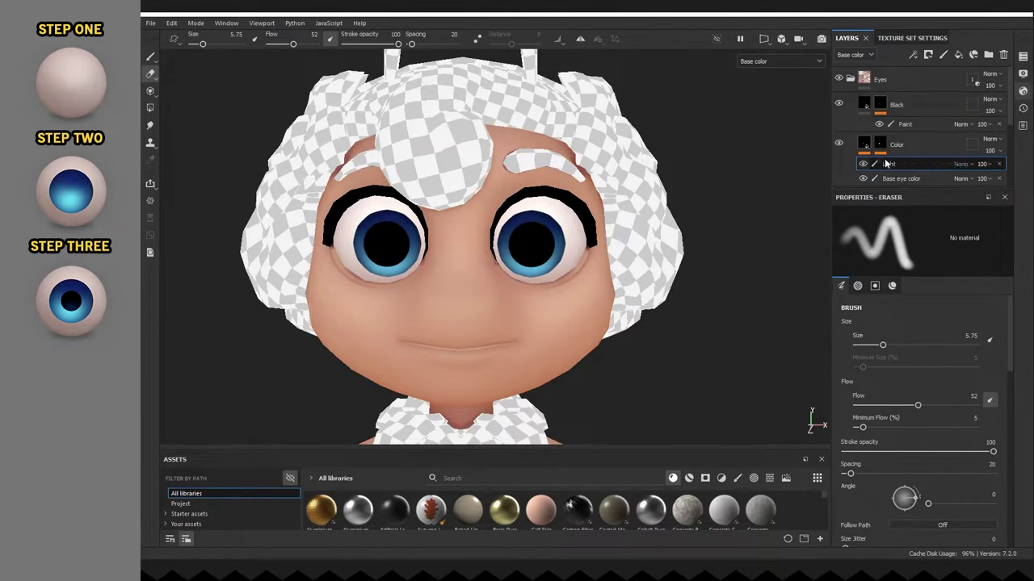
# Step: On the Light paint effect, switch back to the brush with a light cyan colour and paint a glow along the lower irises
pyautogui.keyDown('alt'); pyautogui.moveTo(612, 237); pyautogui.dragTo(596, 262, button='right'); pyautogui.keyUp('alt')
pyautogui.rightClick(620, 236)
pyautogui.rightClick(564, 261)
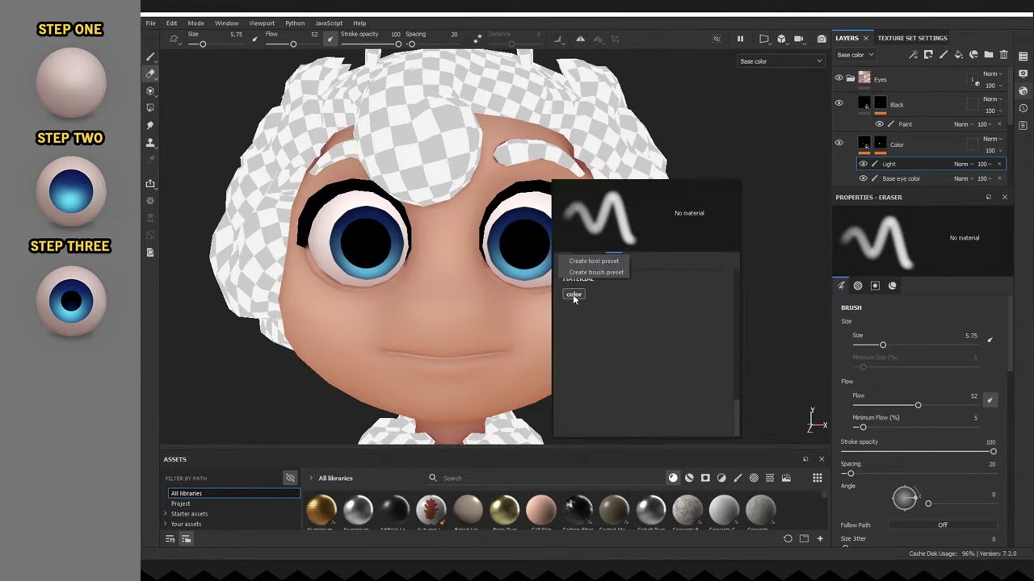
pyautogui.press('1')
pyautogui.rightClick(675, 264)
pyautogui.click(780, 373)
pyautogui.click(796, 445)
pyautogui.click(875, 439)
pyautogui.moveTo(798, 432); pyautogui.dragTo(812, 406)
pyautogui.scroll(2, 516, 258)
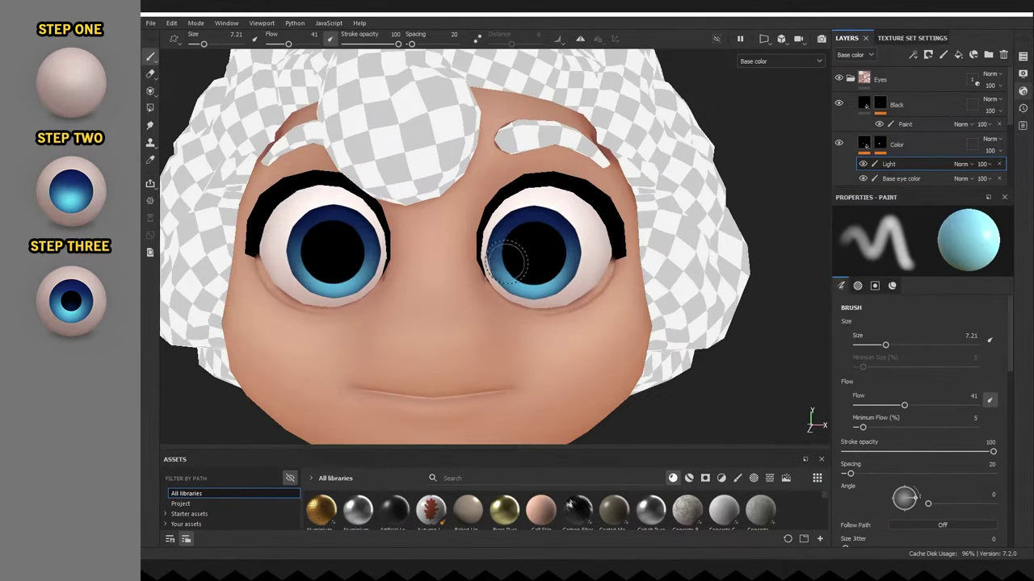
# Step: Add a Blur filter above the paint effects of the Color layer
pyautogui.click(913, 55)
pyautogui.click(936, 133)
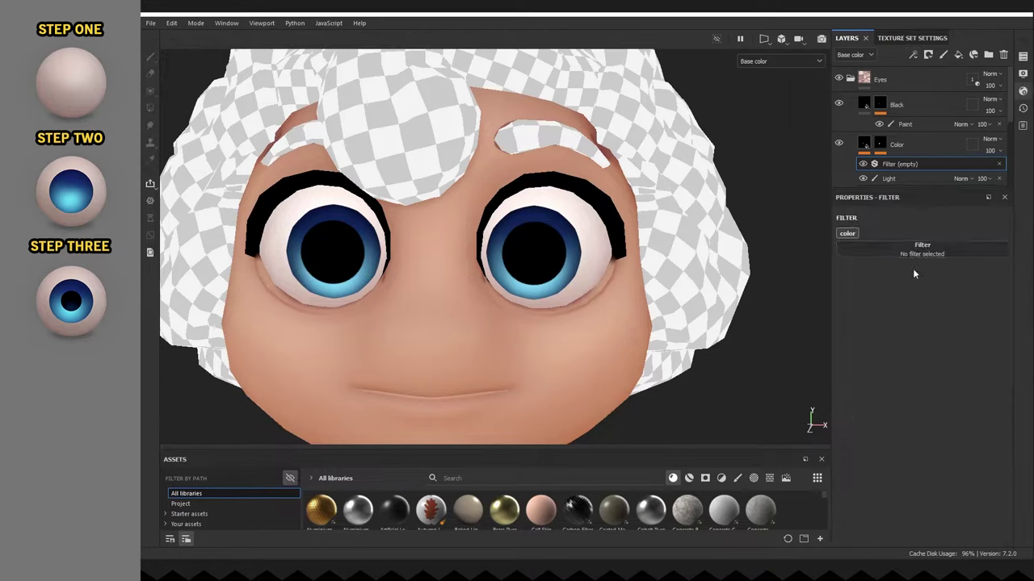
pyautogui.click(915, 250)
pyautogui.click(918, 303)
# Step: Add an HSL Perceptive filter above the Blur filter and adjust its settings to tune the iris colour
pyautogui.click(912, 55)
pyautogui.click(935, 133)
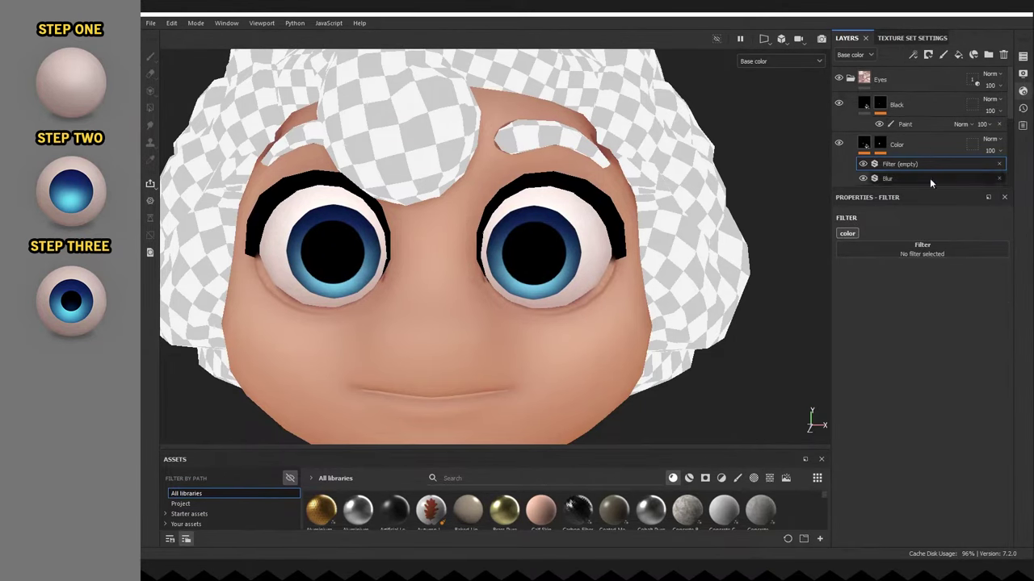
pyautogui.click(933, 249)
pyautogui.scroll(-2, 1016, 307)
pyautogui.click(925, 354)
pyautogui.scroll(-3, 674, 258)
pyautogui.moveTo(939, 345); pyautogui.dragTo(926, 323)
pyautogui.scroll(-1, 701, 295)
pyautogui.moveTo(926, 366); pyautogui.dragTo(944, 344)
pyautogui.scroll(1, 679, 302)
pyautogui.scroll(-2, 592, 205)
pyautogui.scroll(3, 593, 204)
pyautogui.keyDown('alt'); pyautogui.moveTo(593, 204); pyautogui.dragTo(711, 215); pyautogui.keyUp('alt')
# Step: Add a fill layer named White highlight above the Black layer and set its base colour to white
pyautogui.click(927, 105)
pyautogui.click(959, 55)
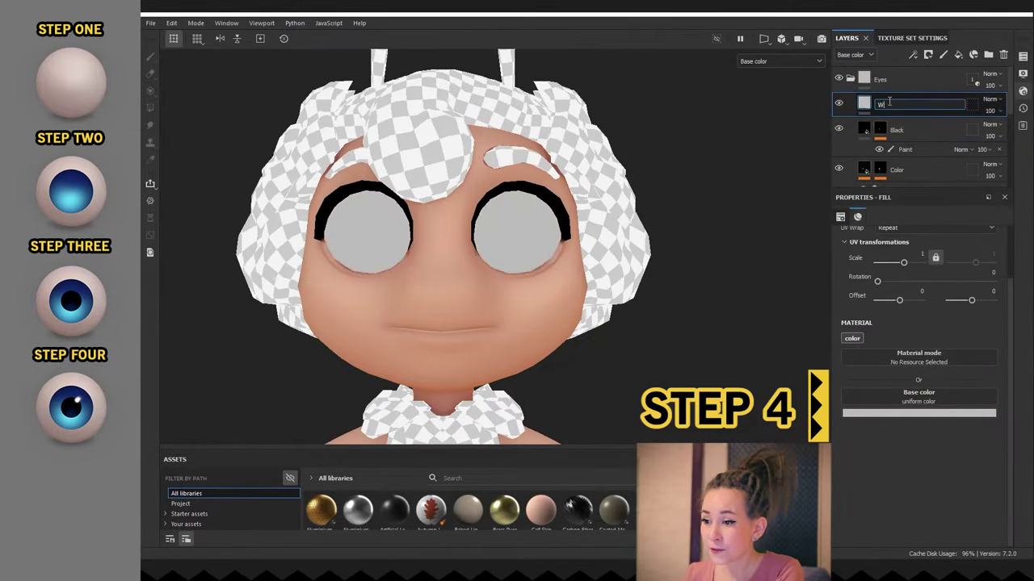
pyautogui.write('White highlight')
pyautogui.press('Return')
pyautogui.click(877, 414)
pyautogui.click(880, 417)
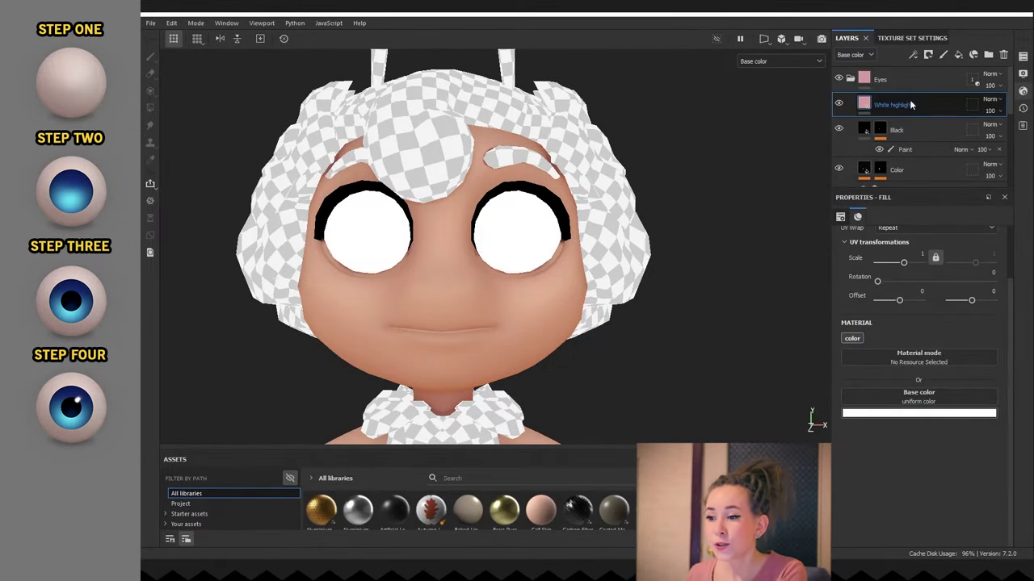
# Step: Give the White highlight layer a black mask with a paint effect and paint a small round highlight on the upper pupils
pyautogui.rightClick(910, 102)
pyautogui.click(916, 121)
pyautogui.click(912, 56)
pyautogui.click(941, 82)
pyautogui.scroll(5, 542, 273)
pyautogui.keyDown('ctrl'); pyautogui.moveTo(500, 267); pyautogui.dragTo(471, 262, button='right'); pyautogui.keyUp('ctrl')
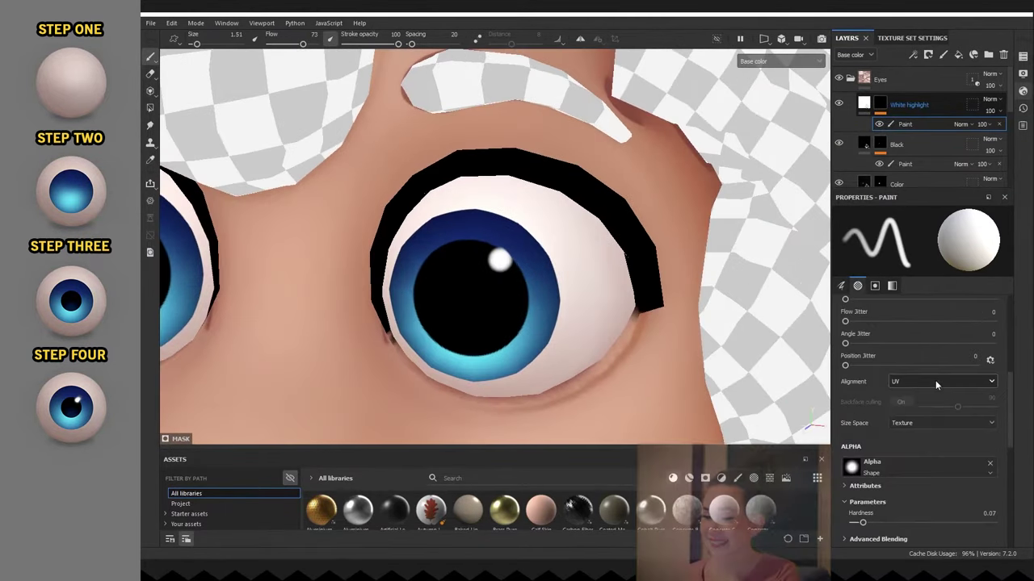
pyautogui.hotkey('ctrl', 'z')
pyautogui.keyDown('ctrl'); pyautogui.moveTo(501, 260); pyautogui.dragTo(501, 268, button='right'); pyautogui.keyUp('ctrl')
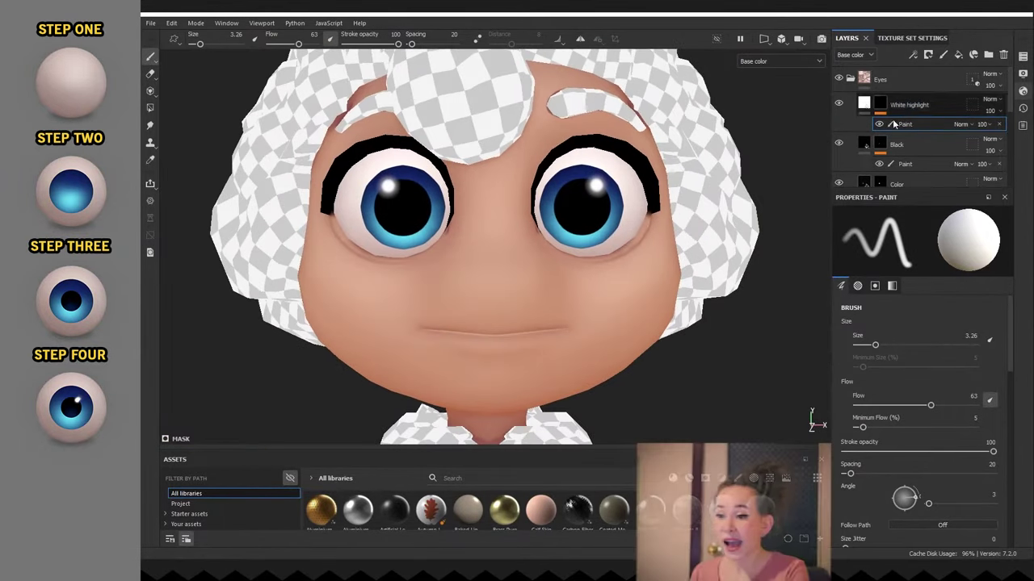
# Step: Add a paint effect to the Black layer and paint a soft dark blue over the lower part of the pupils
pyautogui.click(896, 145)
pyautogui.click(913, 56)
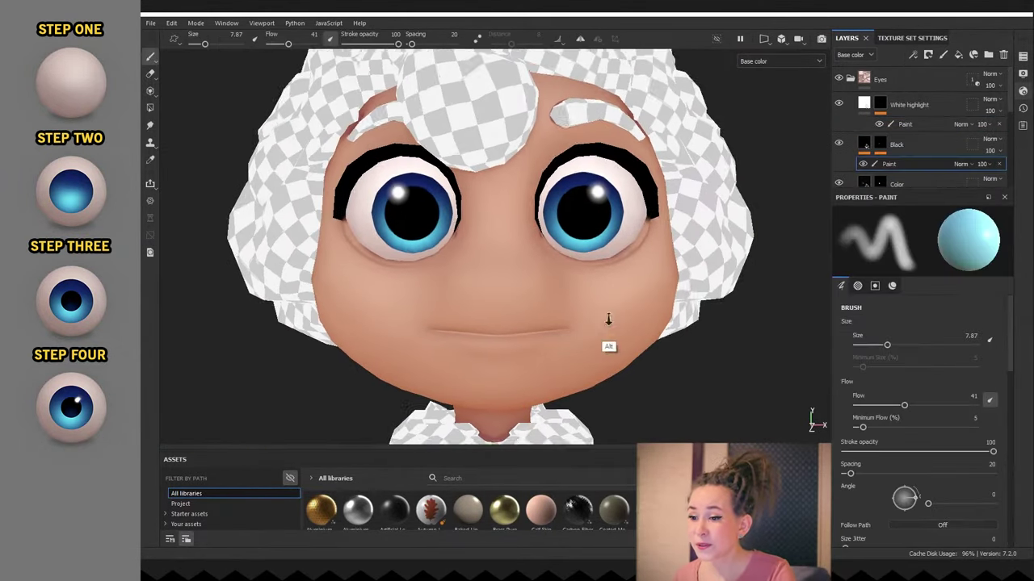
pyautogui.keyDown('alt'); pyautogui.moveTo(608, 321); pyautogui.dragTo(436, 311, button='right'); pyautogui.keyUp('alt')
pyautogui.rightClick(771, 272)
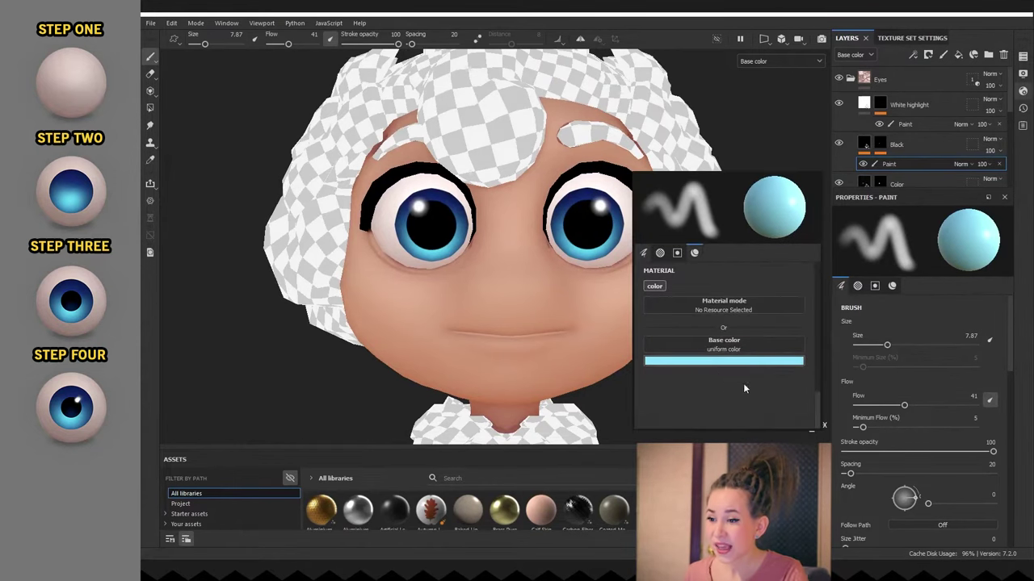
pyautogui.click(768, 361)
pyautogui.click(867, 417)
pyautogui.moveTo(844, 420); pyautogui.dragTo(848, 436)
pyautogui.click(867, 413)
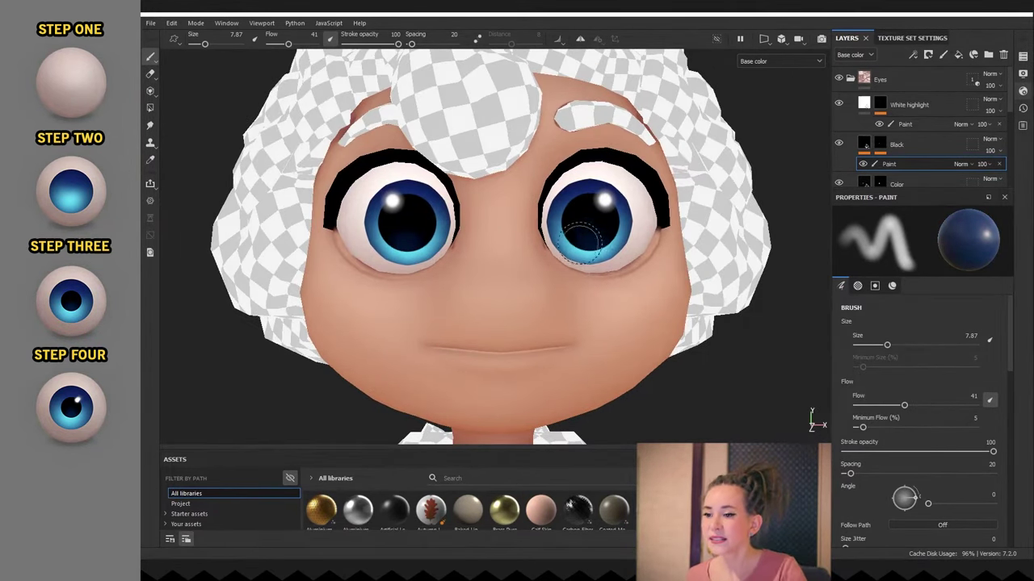
pyautogui.scroll(-2, 588, 287)
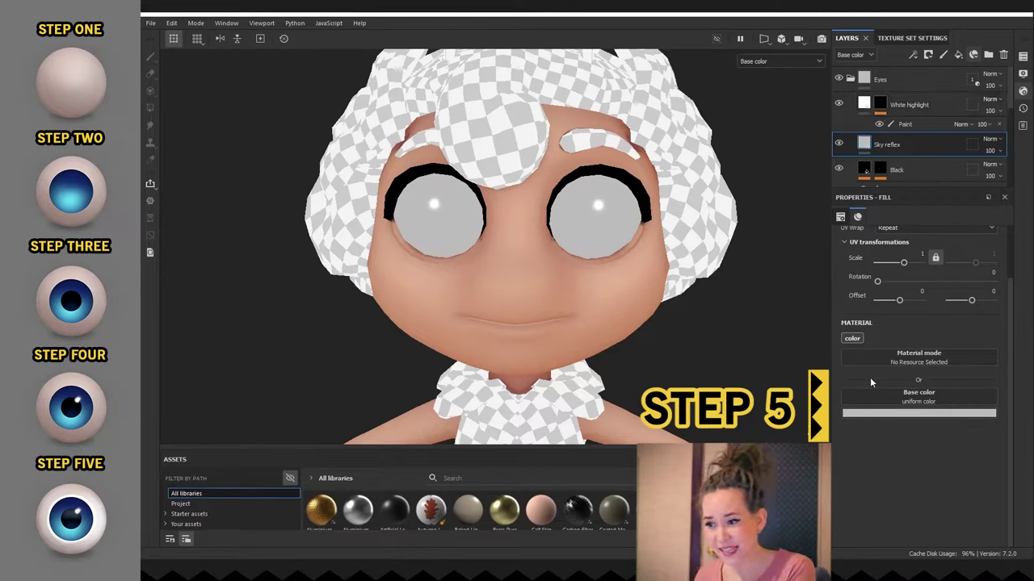
# Step: Set the base colour of the Sky reflex fill layer to a sky blue
pyautogui.click(878, 413)
pyautogui.click(975, 457)
pyautogui.click(940, 453)
pyautogui.click(975, 466)
pyautogui.moveTo(935, 450)
pyautogui.mouseDown()
pyautogui.moveTo(918, 447)
pyautogui.moveTo(927, 447)
pyautogui.mouseUp()
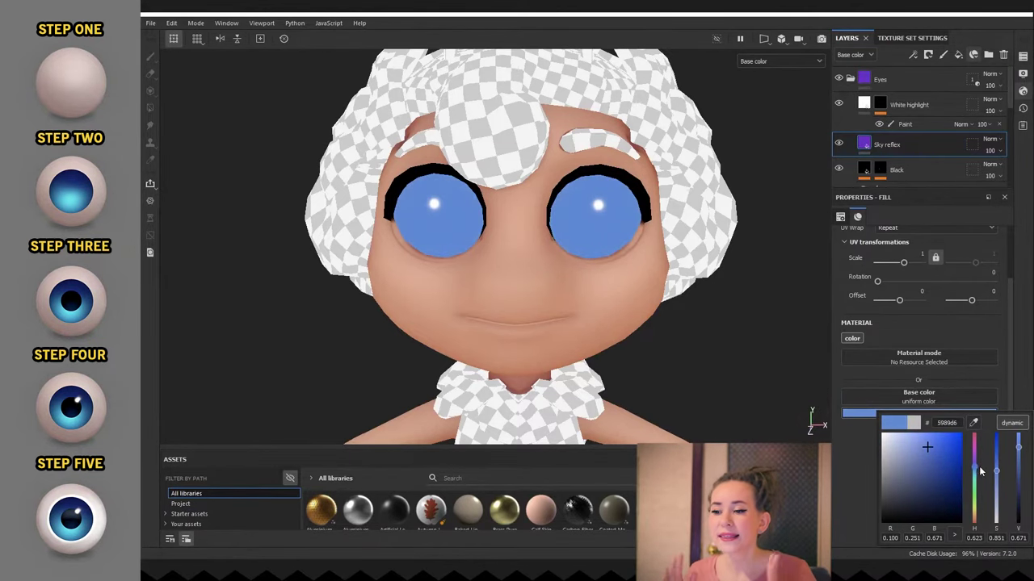
pyautogui.click(974, 470)
pyautogui.click(933, 446)
# Step: Add a black mask with a paint effect to the Sky reflex layer
pyautogui.rightClick(898, 148)
pyautogui.click(923, 123)
pyautogui.click(914, 56)
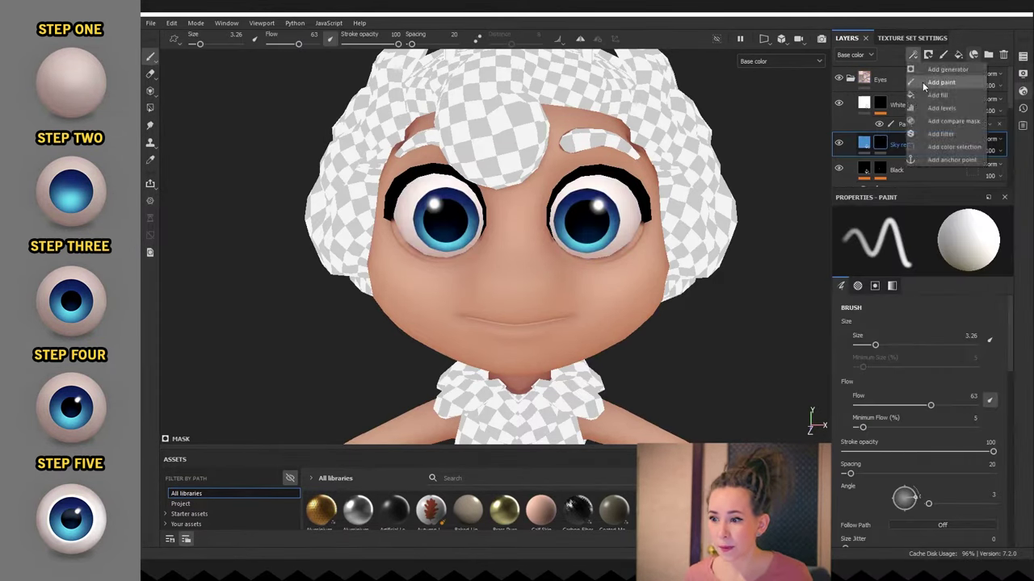
pyautogui.click(925, 86)
# Step: Lower the brush flow to 39 and paint a soft sky reflection across the upper half of the pupils
pyautogui.keyDown('ctrl'); pyautogui.moveTo(577, 232); pyautogui.dragTo(583, 232, button='right'); pyautogui.keyUp('ctrl')
pyautogui.moveTo(575, 220); pyautogui.dragTo(586, 209)
pyautogui.hotkey('ctrl', 'z')
pyautogui.keyDown('ctrl'); pyautogui.moveTo(604, 239); pyautogui.dragTo(611, 239, button='right'); pyautogui.keyUp('ctrl')
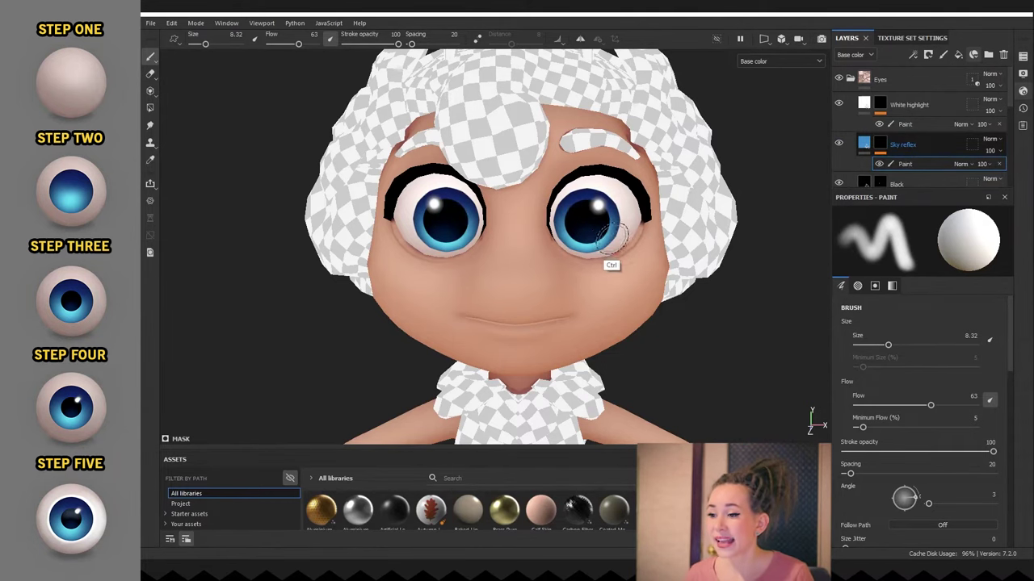
pyautogui.moveTo(930, 406); pyautogui.dragTo(901, 405)
pyautogui.keyDown('ctrl'); pyautogui.moveTo(571, 208); pyautogui.dragTo(565, 207, button='right'); pyautogui.keyUp('ctrl')
pyautogui.moveTo(571, 211); pyautogui.dragTo(604, 211)
pyautogui.keyDown('alt'); pyautogui.moveTo(625, 213); pyautogui.dragTo(617, 206); pyautogui.keyUp('alt')
pyautogui.keyDown('alt'); pyautogui.moveTo(606, 206); pyautogui.dragTo(621, 208, button='right'); pyautogui.keyUp('alt')
pyautogui.keyDown('ctrl'); pyautogui.moveTo(586, 205); pyautogui.dragTo(580, 205, button='right'); pyautogui.keyUp('ctrl')
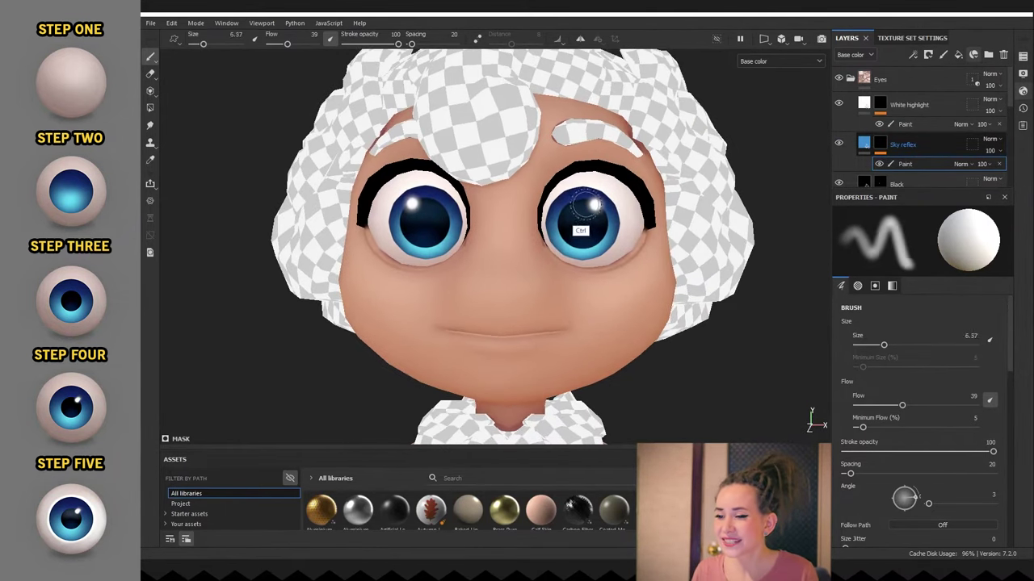
pyautogui.moveTo(569, 208); pyautogui.dragTo(595, 210)
# Step: Lighten the Sky reflex base colour to pale blue 8dbcf3 and set its mask's Paint effect opacity to 38
pyautogui.click(865, 143)
pyautogui.click(908, 413)
pyautogui.click(913, 443)
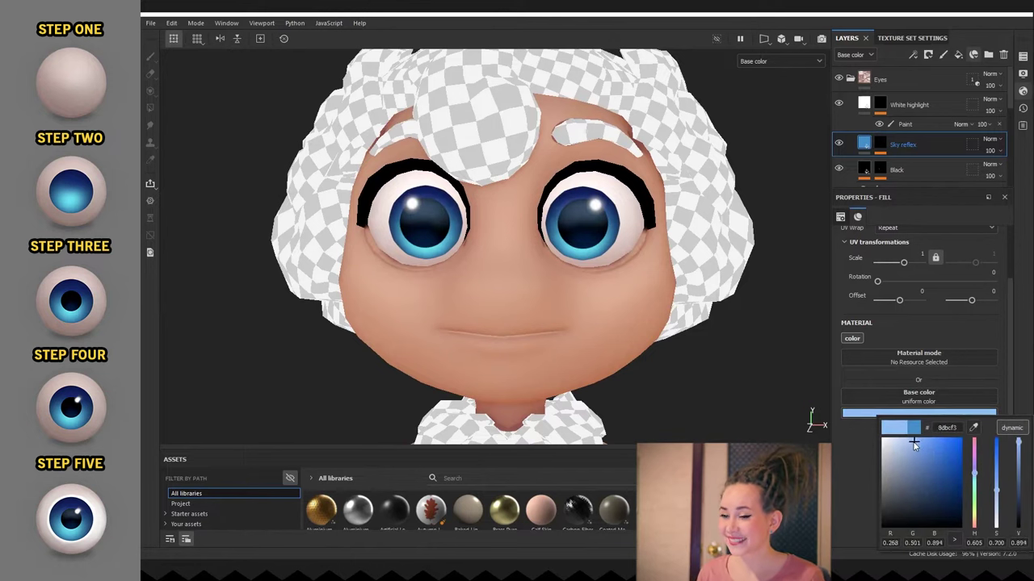
pyautogui.click(924, 144)
pyautogui.click(881, 144)
pyautogui.click(989, 164)
pyautogui.moveTo(1008, 184); pyautogui.dragTo(987, 184)
pyautogui.keyDown('alt'); pyautogui.moveTo(700, 359); pyautogui.dragTo(670, 359, button='right'); pyautogui.keyUp('alt')
# Step: Add a Levels effect to the White highlight mask and adjust it to refine the highlight
pyautogui.click(880, 104)
pyautogui.click(913, 55)
pyautogui.click(925, 136)
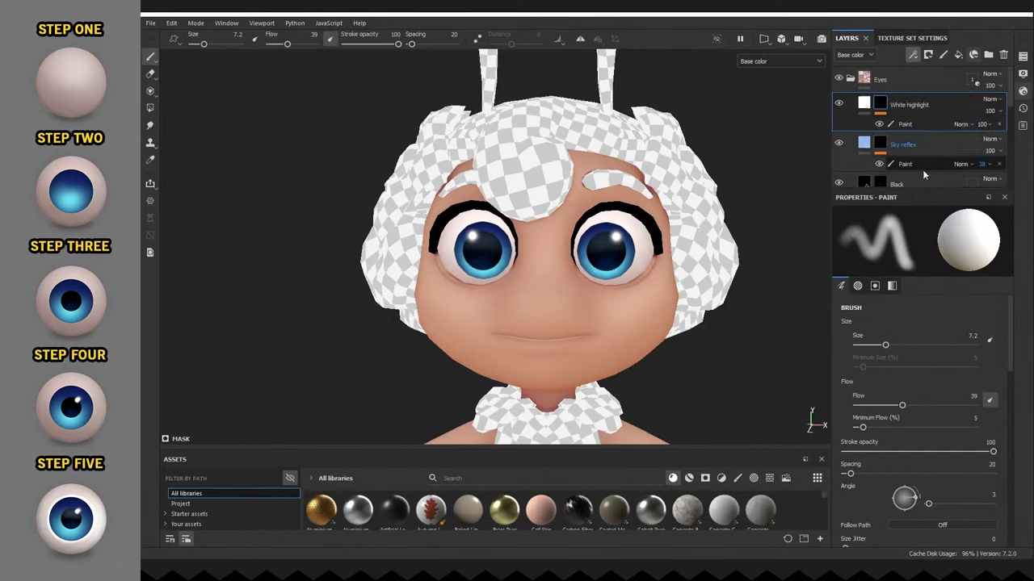
pyautogui.moveTo(923, 243); pyautogui.dragTo(927, 242)
pyautogui.moveTo(663, 206)
pyautogui.keyDown('alt'); pyautogui.mouseDown(button='right')
pyautogui.moveTo(690, 239)
pyautogui.moveTo(659, 226)
pyautogui.mouseUp(button='right'); pyautogui.keyUp('alt')
# Step: Add a Levels effect to the Sky reflex mask, with the midtone at 1.106 and the input white point at 0.475
pyautogui.click(839, 158)
pyautogui.click(880, 158)
pyautogui.click(912, 55)
pyautogui.click(925, 135)
pyautogui.moveTo(922, 242)
pyautogui.mouseDown()
pyautogui.moveTo(933, 243)
pyautogui.moveTo(921, 253)
pyautogui.mouseUp()
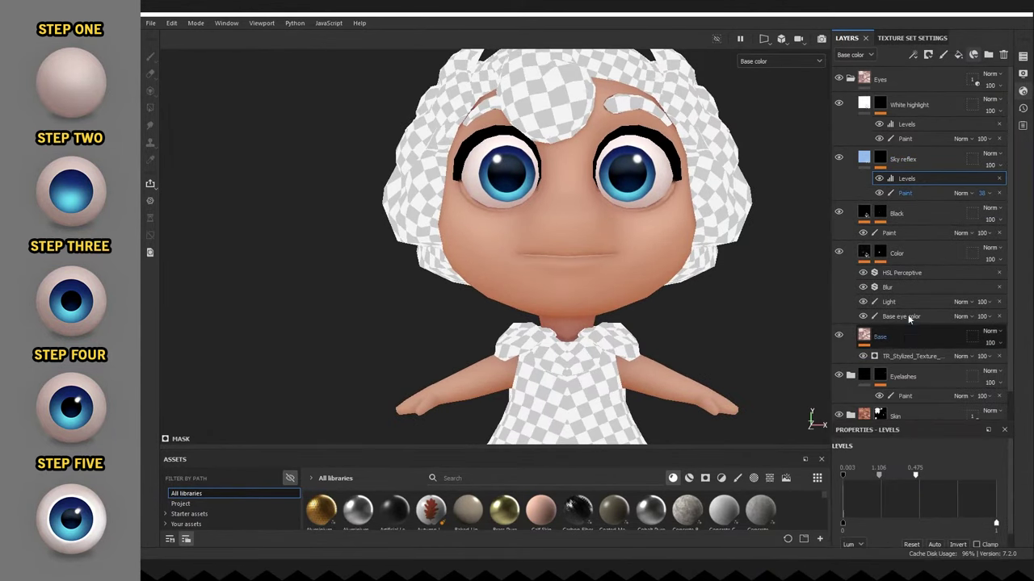
# Step: Add a fill layer named White above the Base layer and set its base colour to white
pyautogui.click(906, 334)
pyautogui.click(959, 55)
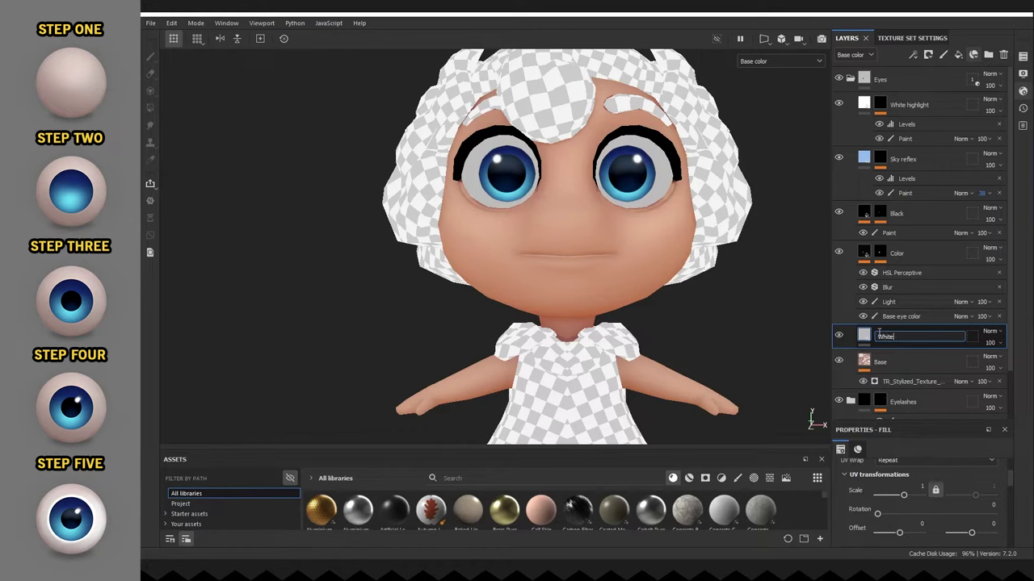
pyautogui.press('Return')
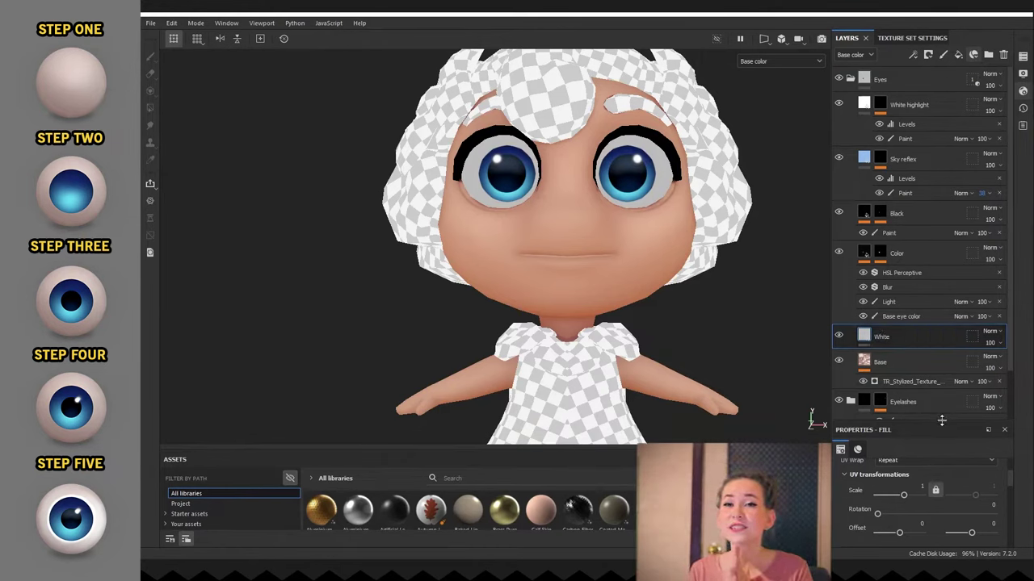
pyautogui.moveTo(942, 420); pyautogui.dragTo(942, 231)
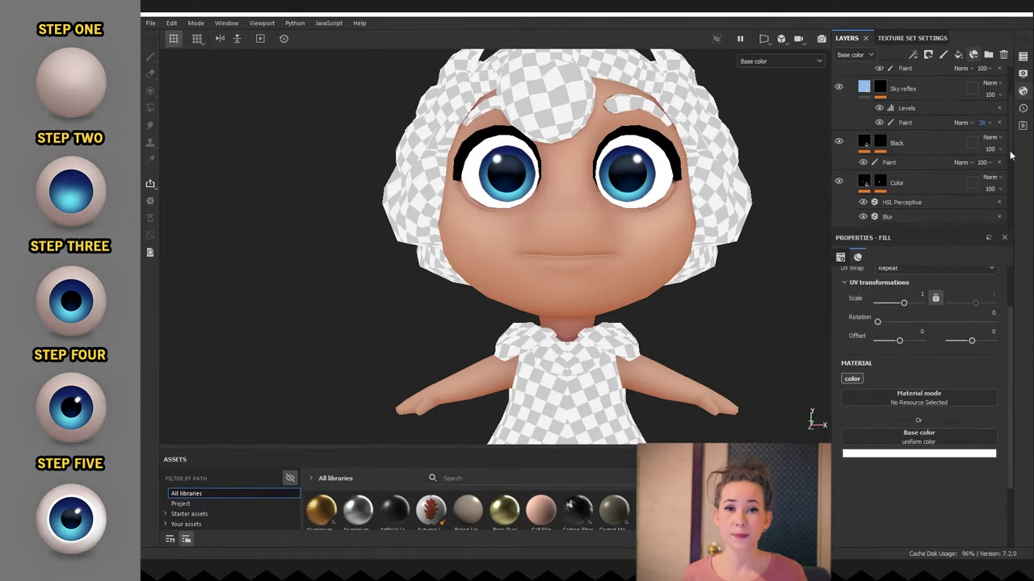
# Step: Add a black mask with a paint effect to the White layer
pyautogui.moveTo(1009, 153); pyautogui.dragTo(1010, 197)
pyautogui.rightClick(902, 137)
pyautogui.click(916, 128)
pyautogui.click(912, 55)
pyautogui.click(918, 84)
# Step: Enlarge the brush to about 13.55 and paint soft white on the eyeballs around the irises
pyautogui.scroll(2, 630, 186)
pyautogui.keyDown('alt'); pyautogui.moveTo(674, 174); pyautogui.dragTo(626, 181); pyautogui.keyUp('alt')
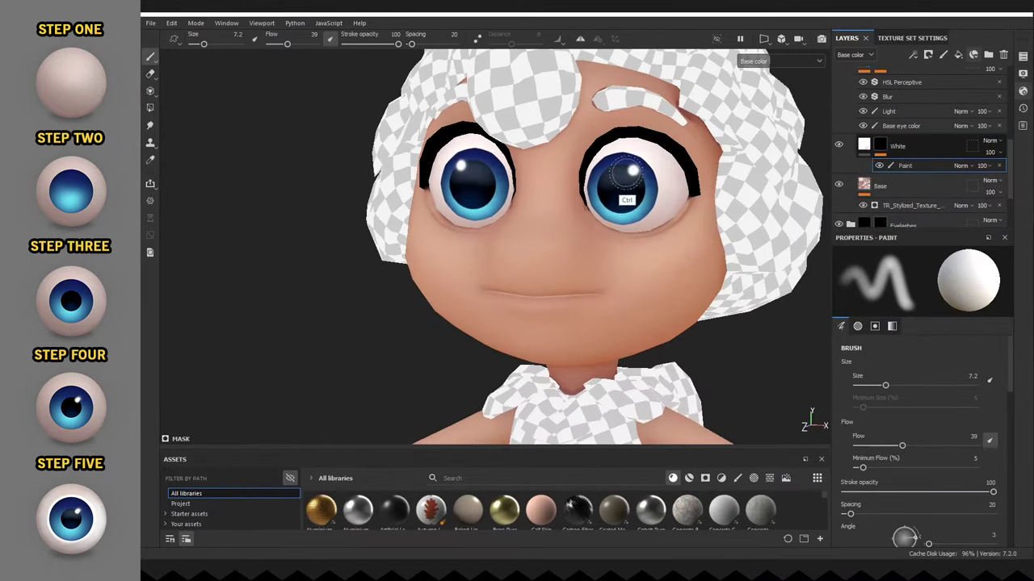
pyautogui.keyDown('ctrl'); pyautogui.moveTo(626, 172); pyautogui.dragTo(672, 184, button='right'); pyautogui.keyUp('ctrl')
pyautogui.moveTo(628, 171)
pyautogui.mouseDown()
pyautogui.moveTo(666, 180)
pyautogui.moveTo(635, 197)
pyautogui.mouseUp()
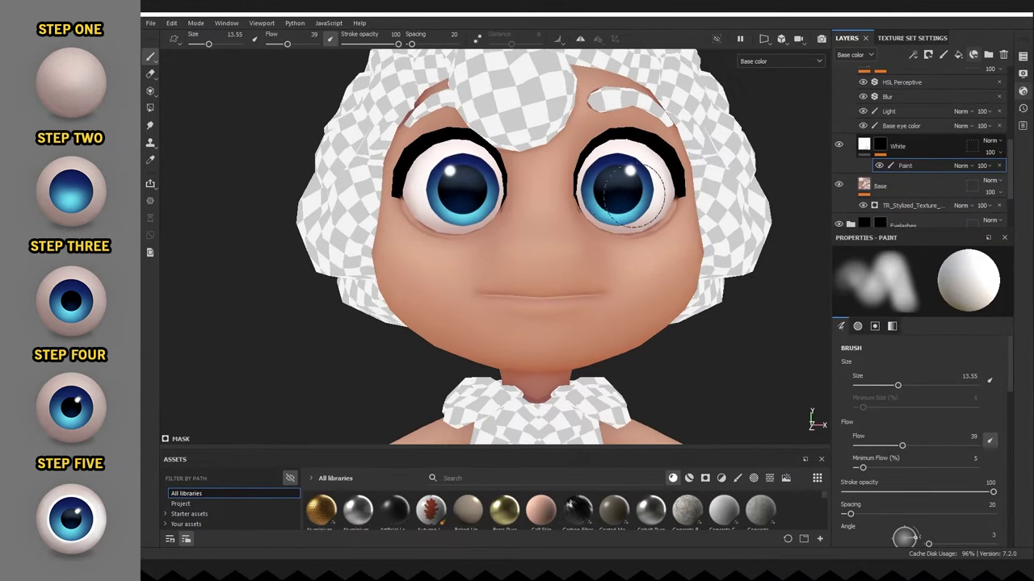
# Step: Isolate the eyes and paint a thin white rim around the irises in a second Paint effect, with a small brush at flow 100
pyautogui.hotkey('alt', 'q')
pyautogui.keyDown('ctrl'); pyautogui.moveTo(593, 193); pyautogui.dragTo(606, 194, button='right'); pyautogui.keyUp('ctrl')
pyautogui.moveTo(696, 193)
pyautogui.keyDown('alt'); pyautogui.mouseDown()
pyautogui.moveTo(669, 198)
pyautogui.moveTo(653, 235)
pyautogui.mouseUp(); pyautogui.keyUp('alt')
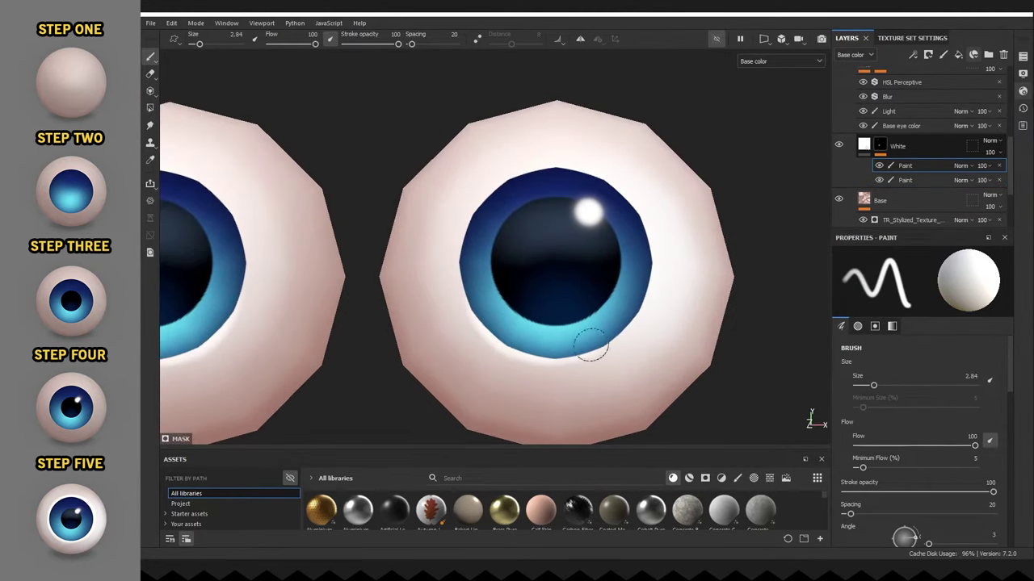
pyautogui.keyDown('alt'); pyautogui.moveTo(563, 229); pyautogui.dragTo(633, 313); pyautogui.keyUp('alt')
pyautogui.keyDown('alt'); pyautogui.moveTo(647, 239); pyautogui.dragTo(557, 180); pyautogui.keyUp('alt')
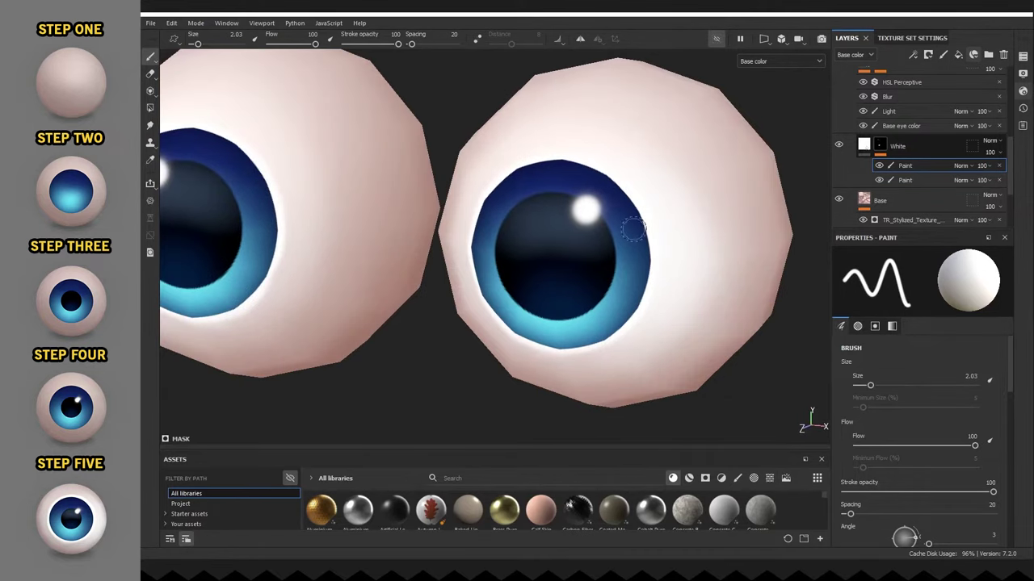
pyautogui.keyDown('alt'); pyautogui.moveTo(650, 272); pyautogui.dragTo(541, 349); pyautogui.keyUp('alt')
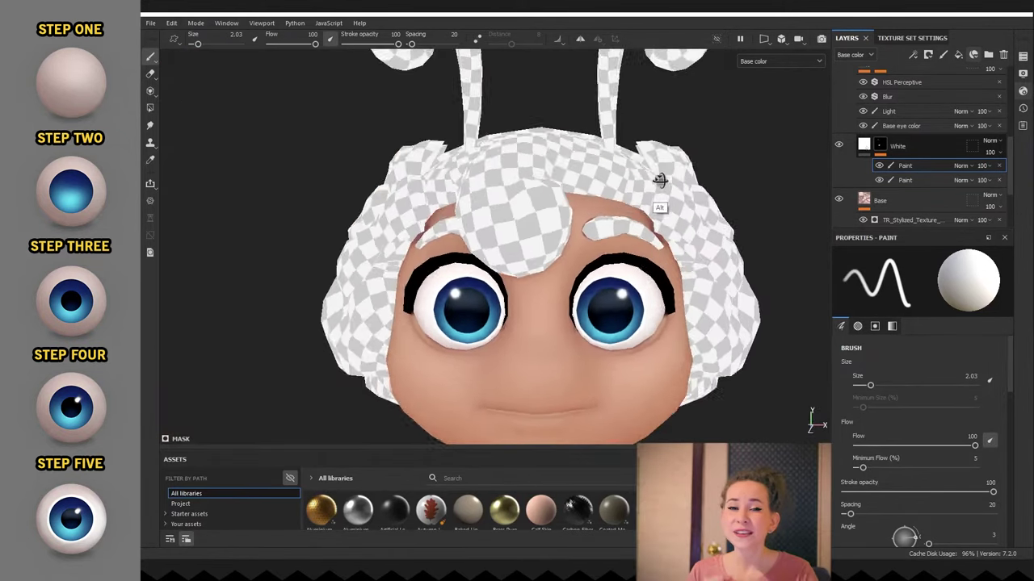